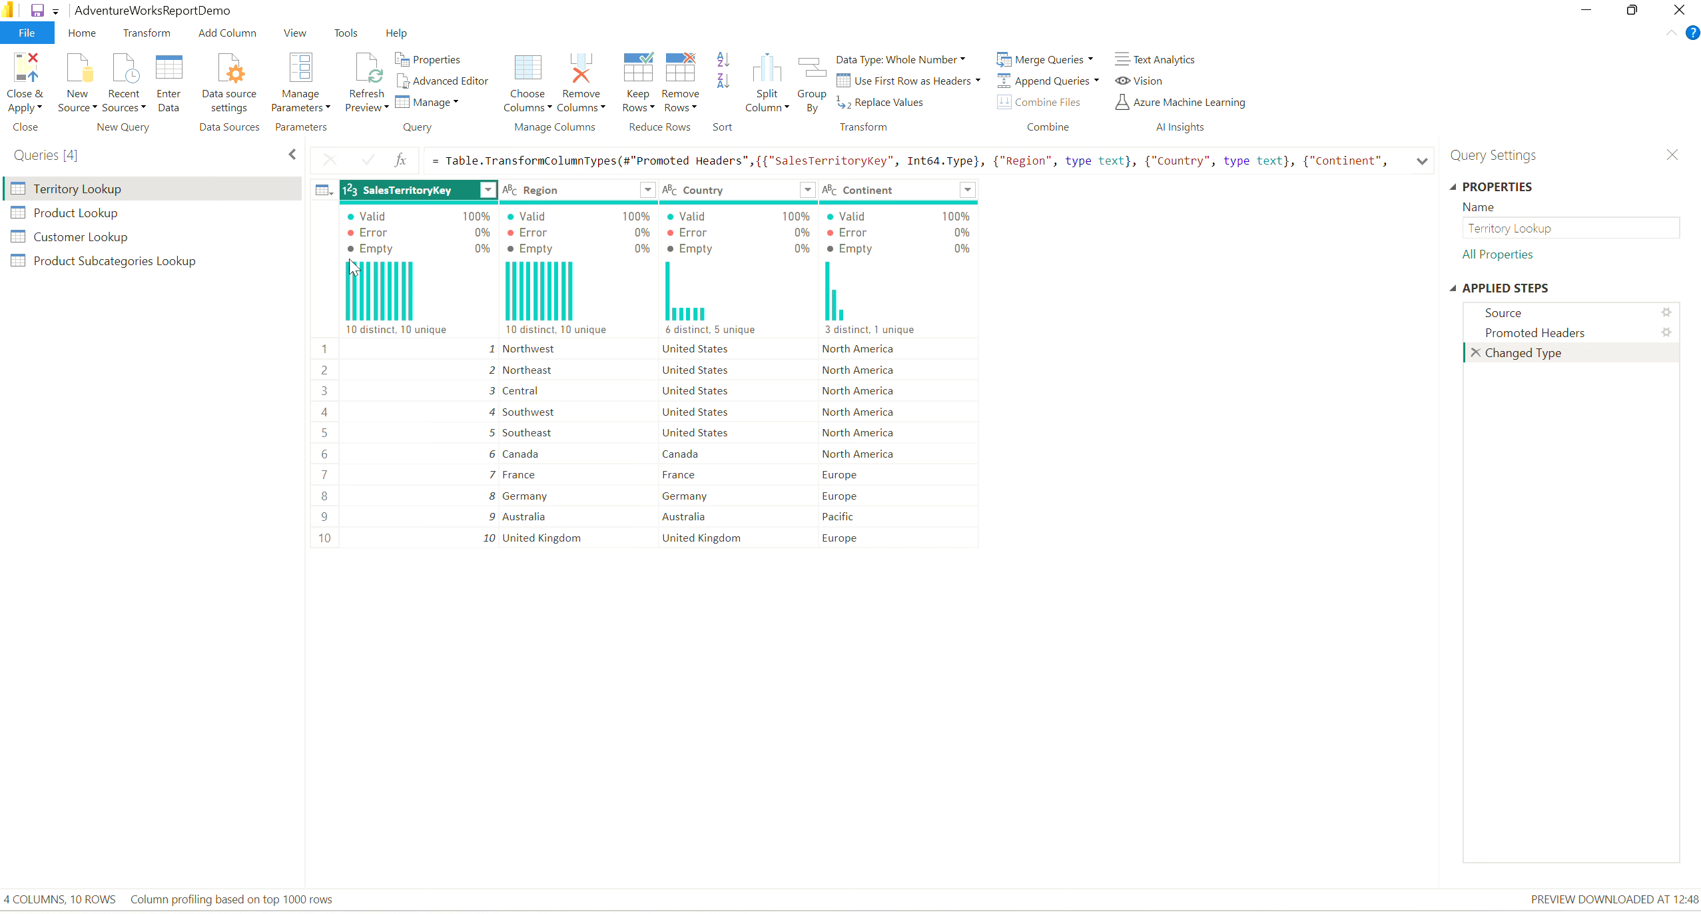
# Turn off the column profile, column distribution and column quality previews for the Territory Lookup query.
pyautogui.click(293, 35)
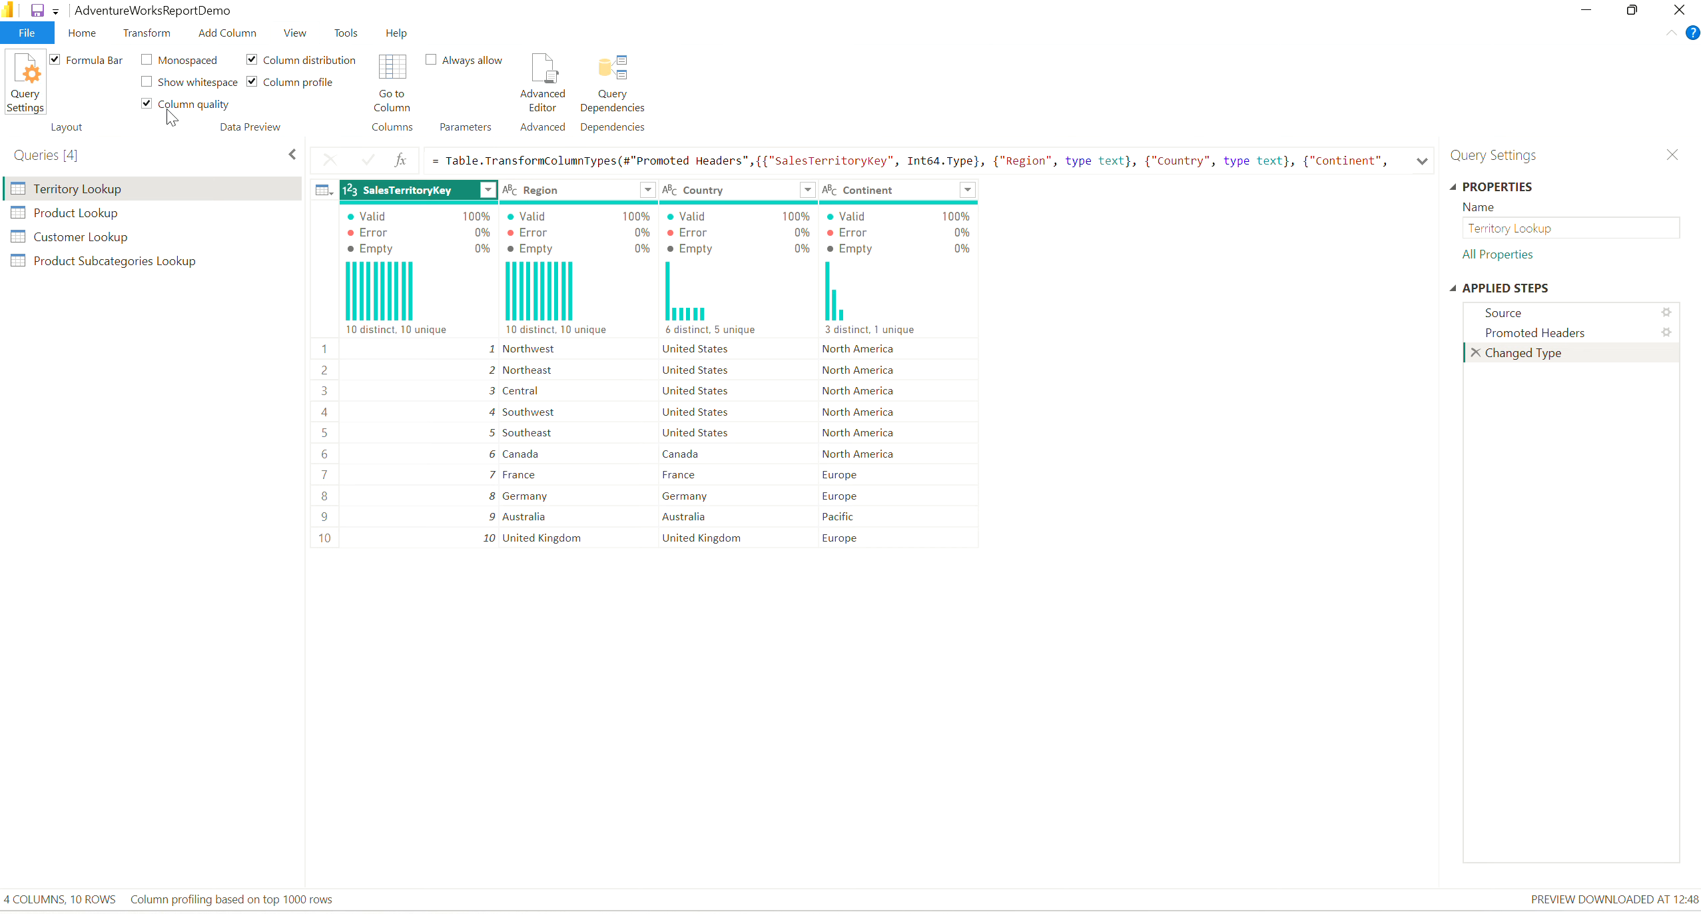
pyautogui.click(253, 82)
pyautogui.click(252, 60)
pyautogui.click(146, 105)
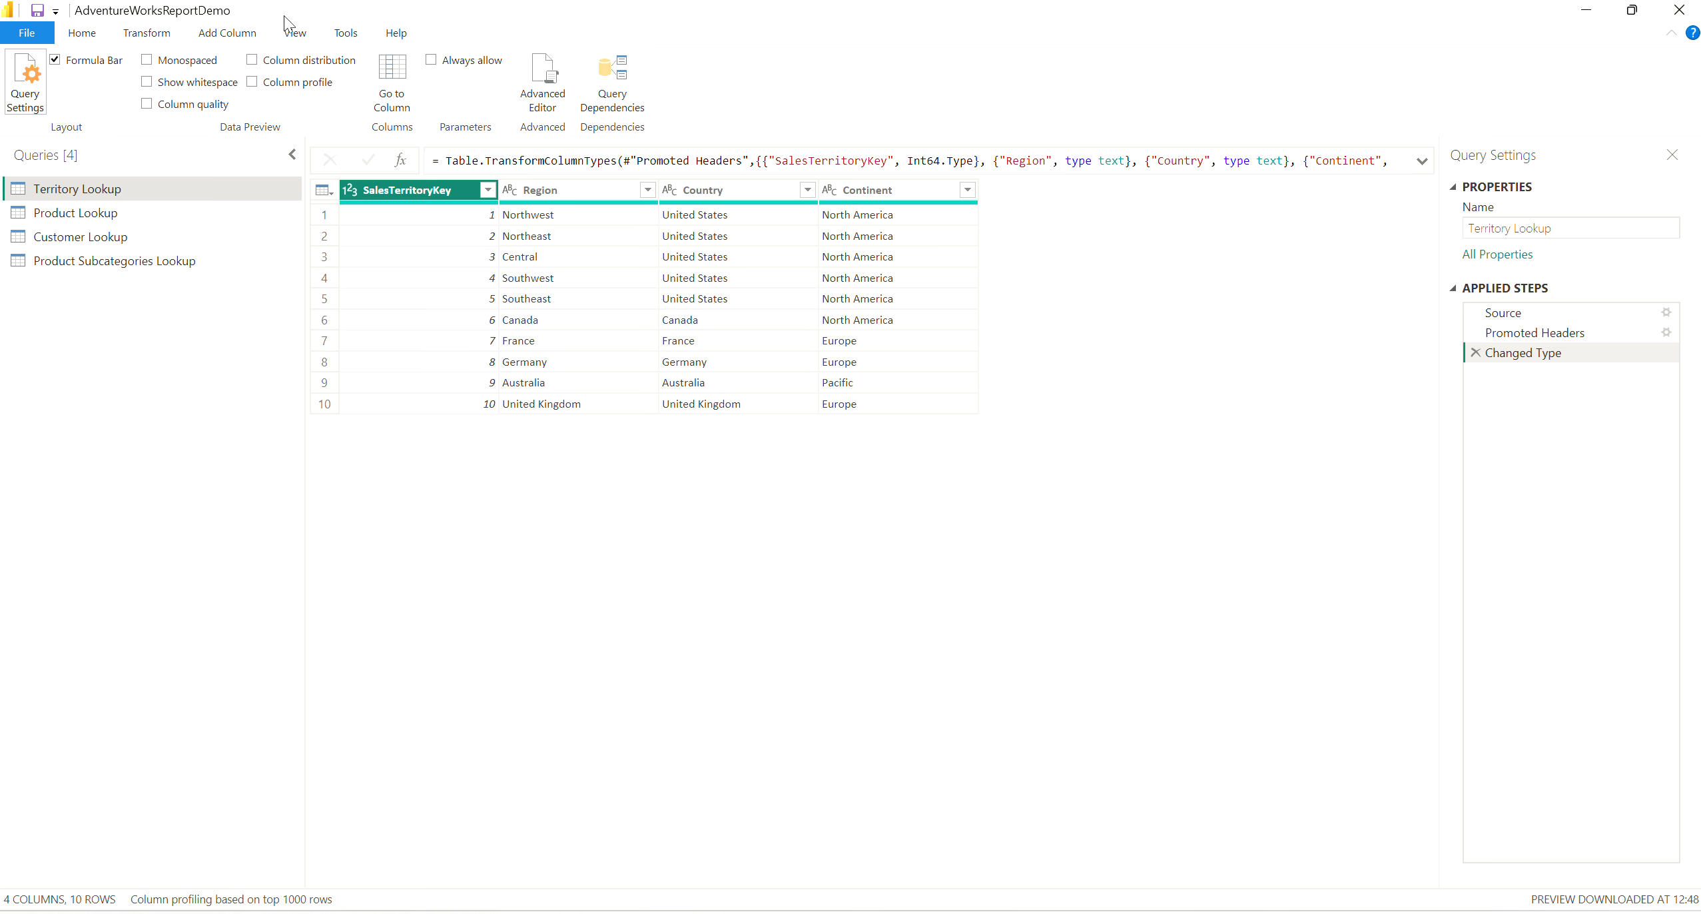
# Examine the text, number and date tools available for transforming existing columns and for adding new columns.
pyautogui.click(82, 35)
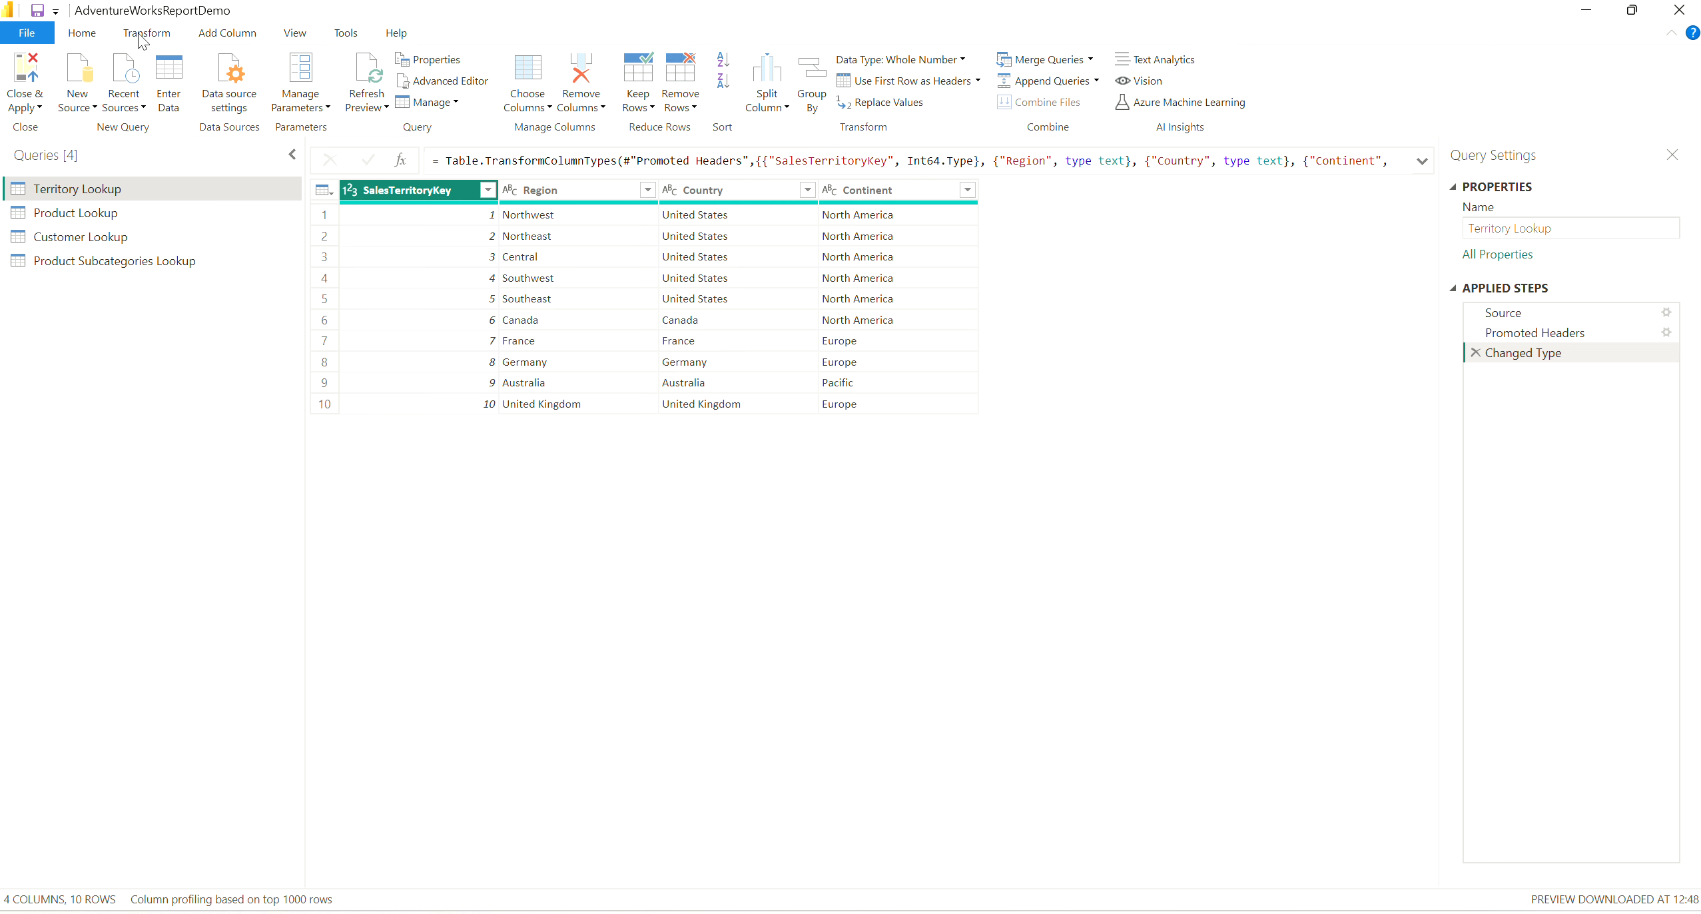
pyautogui.click(141, 37)
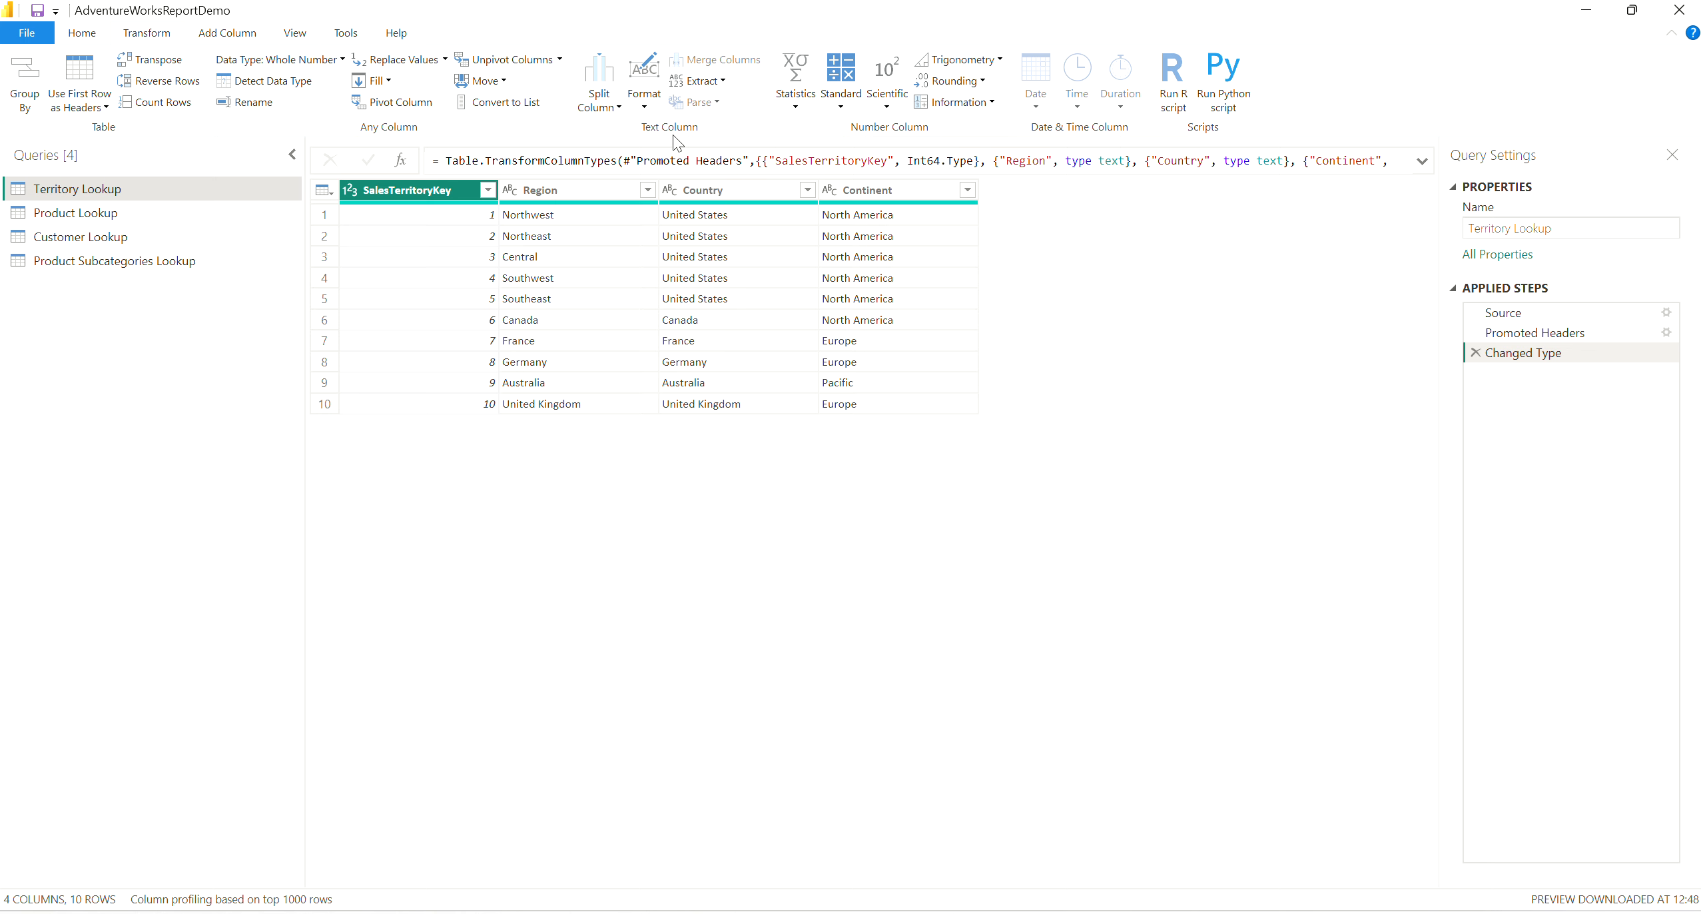
pyautogui.hotkey('ctrl', '2')
pyautogui.moveTo(620, 143); pyautogui.dragTo(692, 142)
pyautogui.moveTo(847, 136); pyautogui.dragTo(1137, 145)
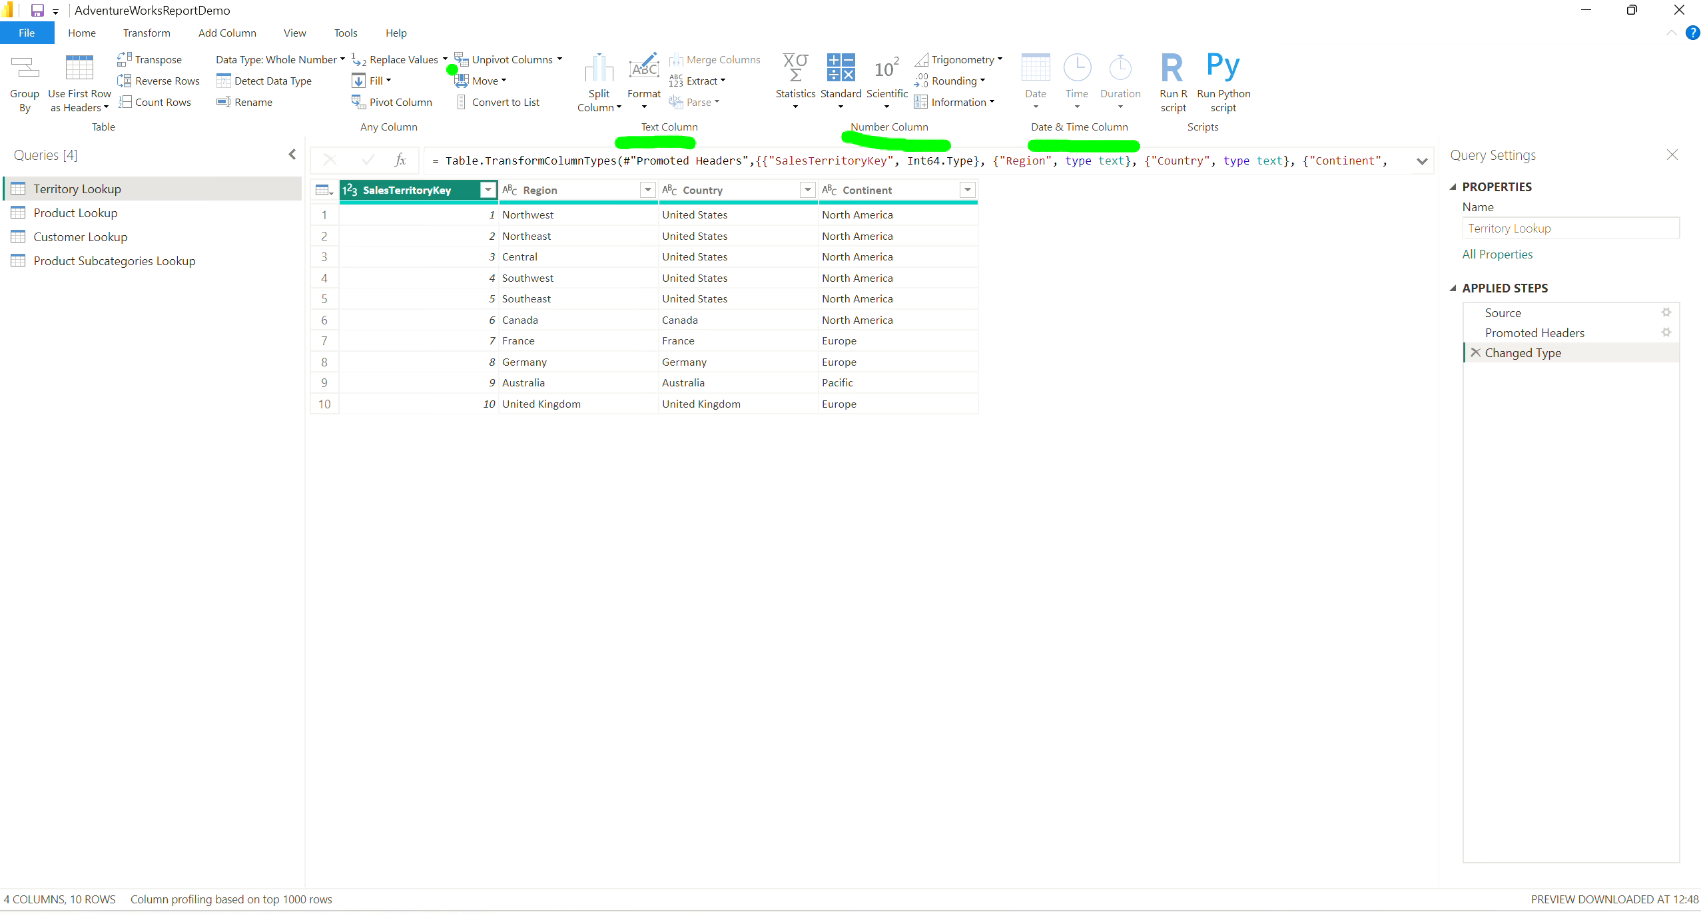
pyautogui.press('Escape')
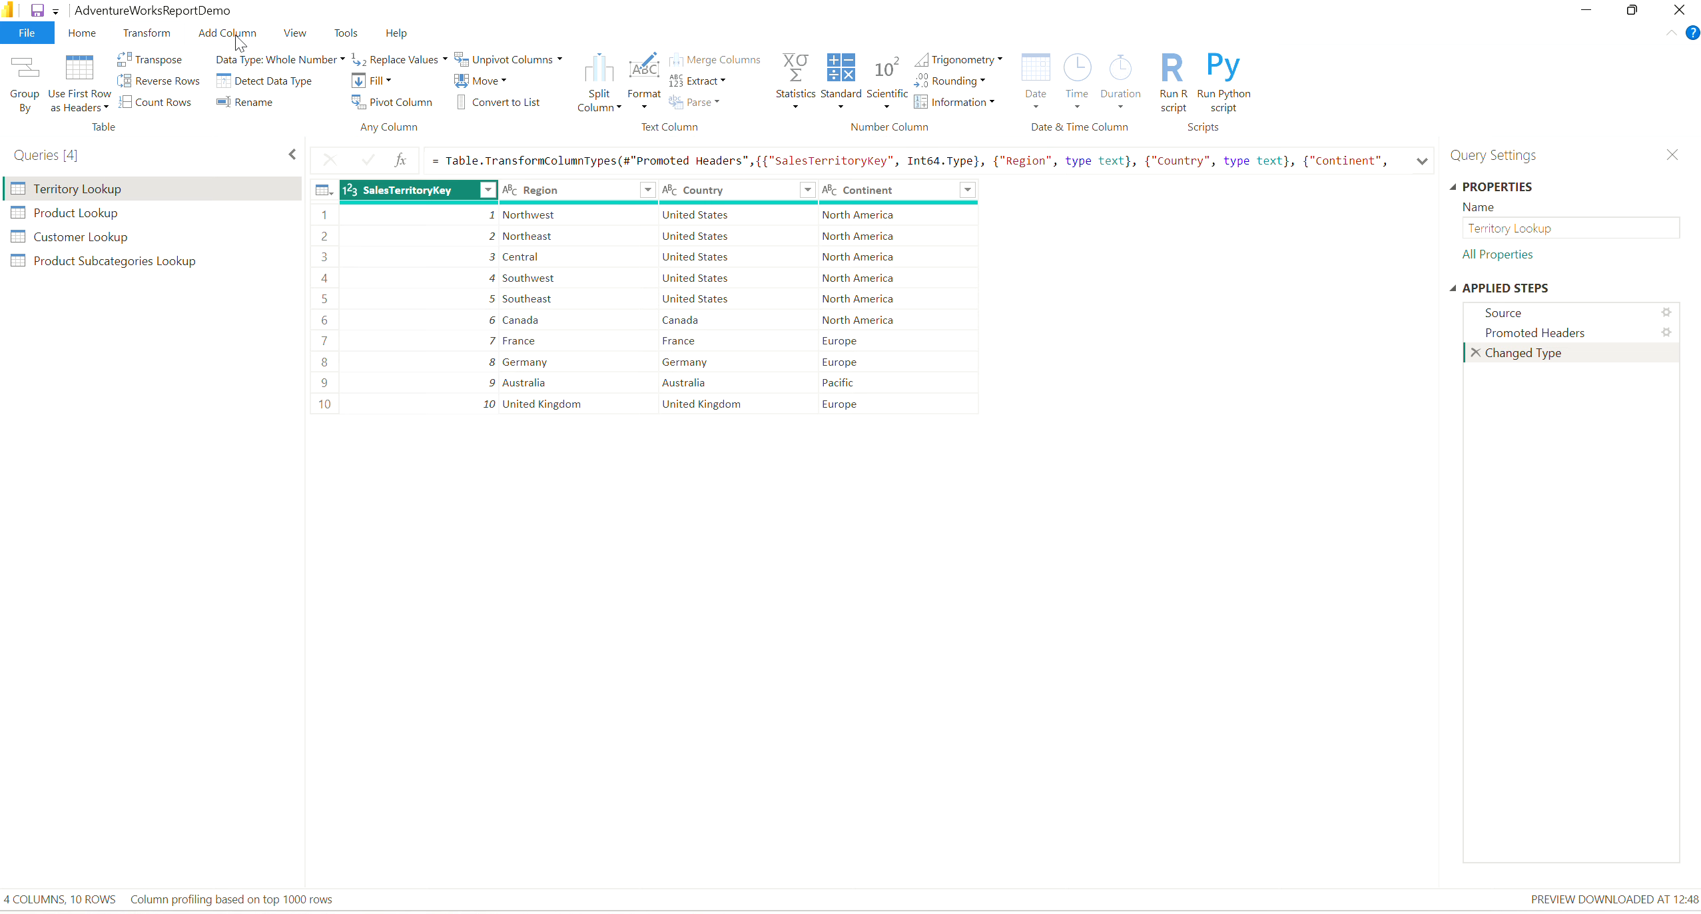
pyautogui.click(236, 39)
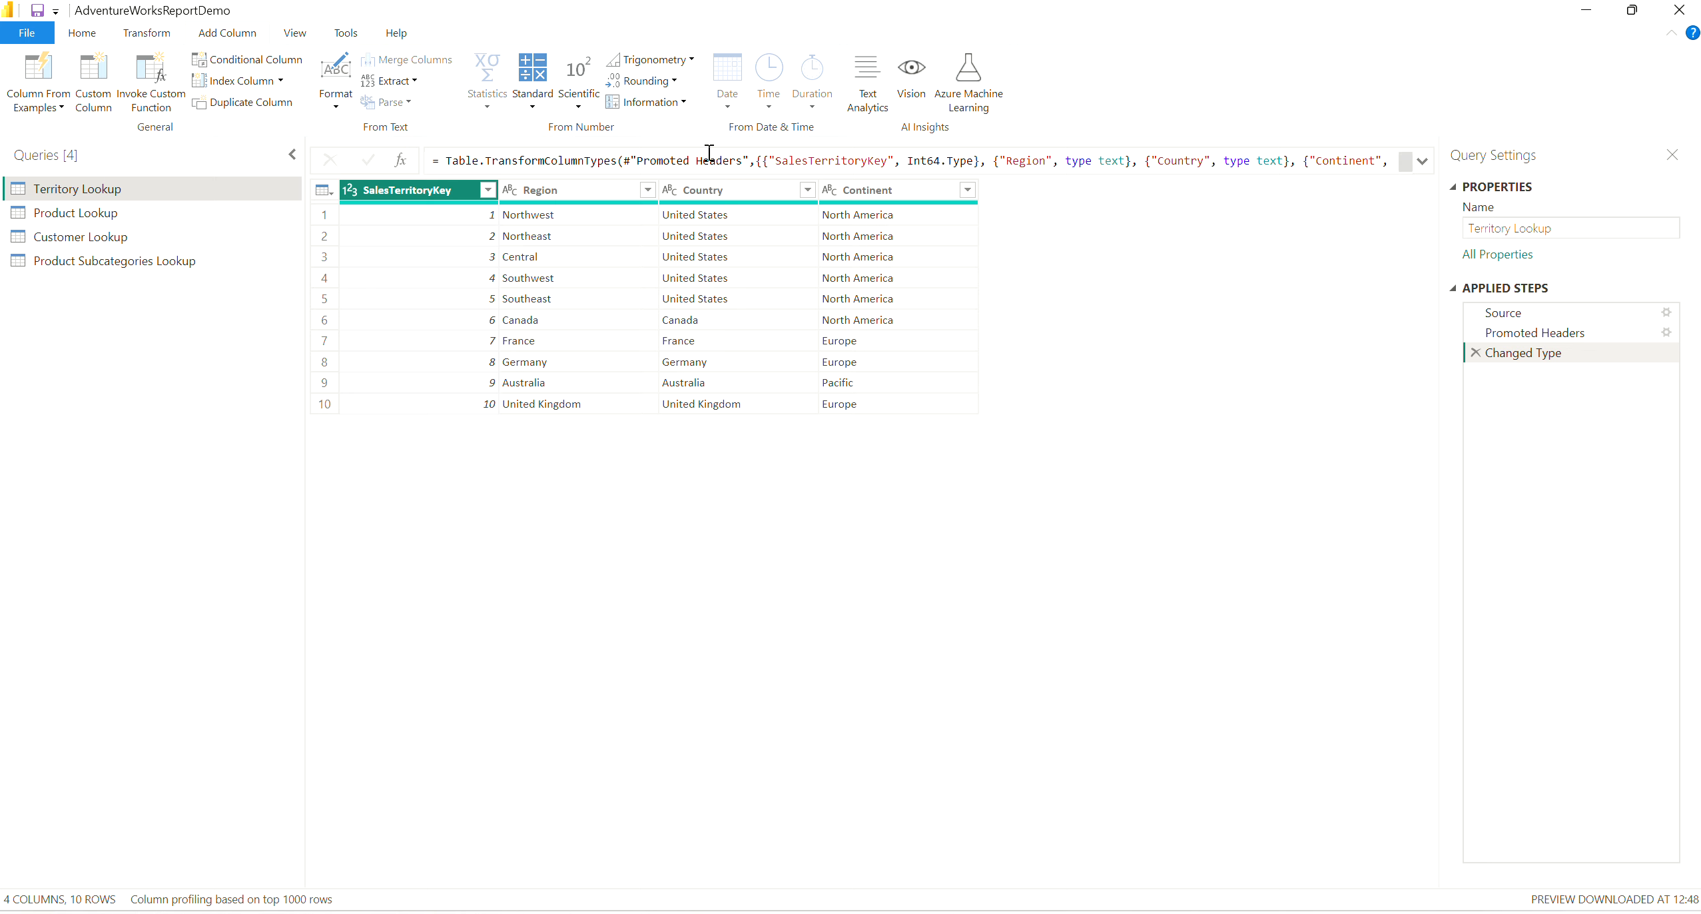
pyautogui.hotkey('ctrl', '2')
pyautogui.moveTo(315, 152); pyautogui.dragTo(423, 146)
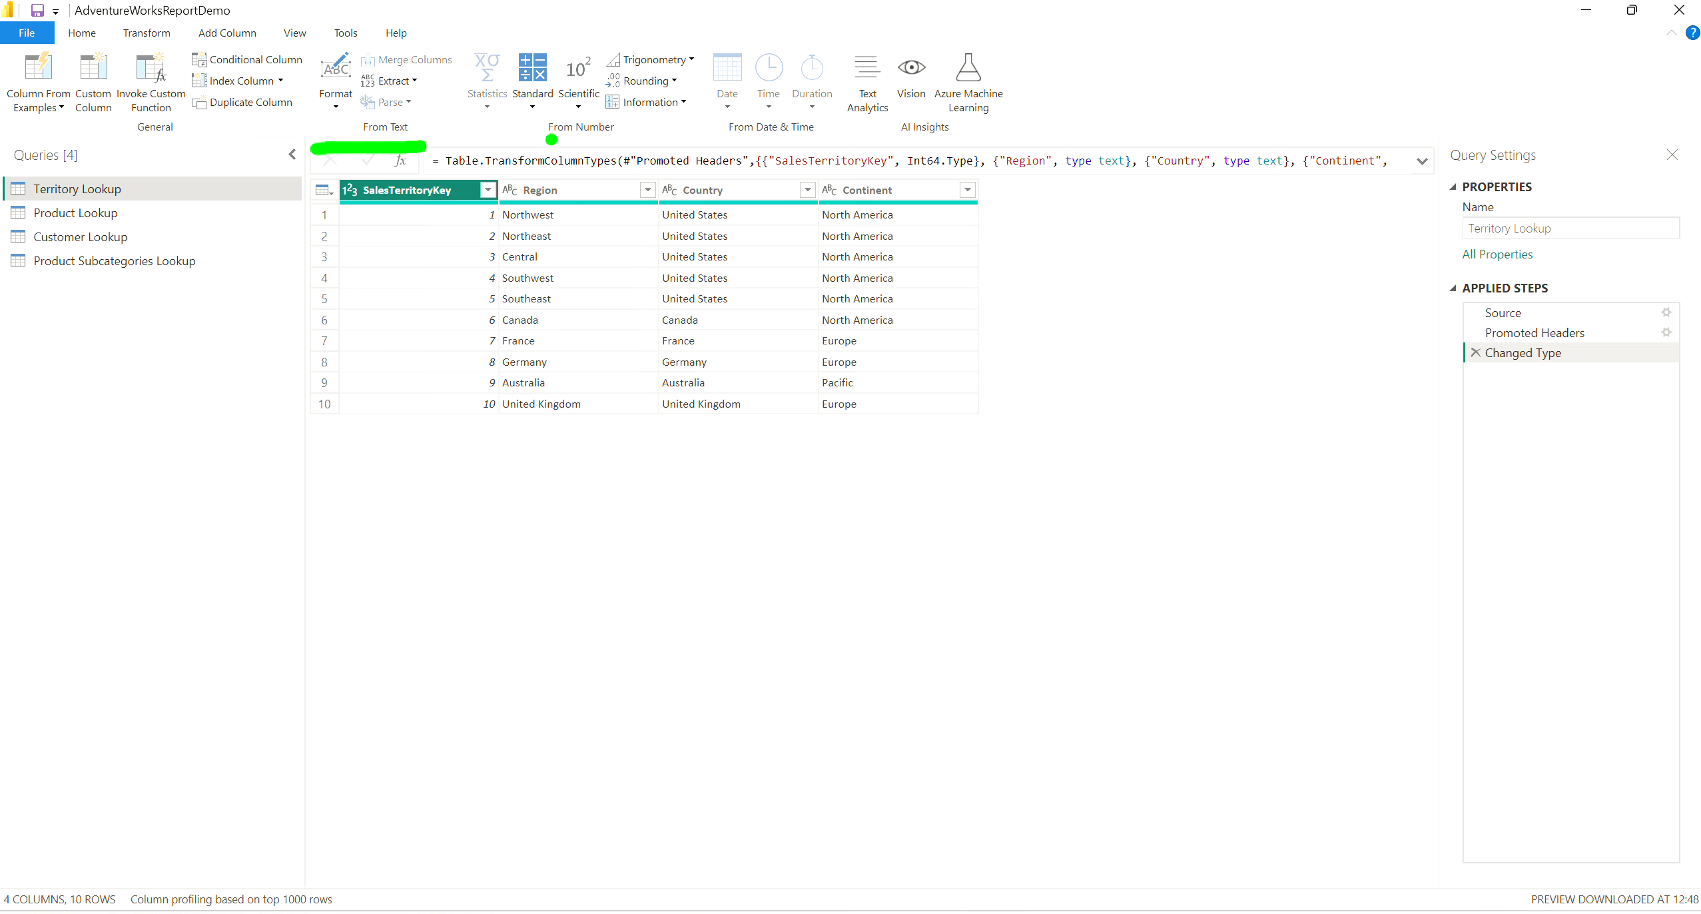
pyautogui.moveTo(551, 139); pyautogui.dragTo(783, 146)
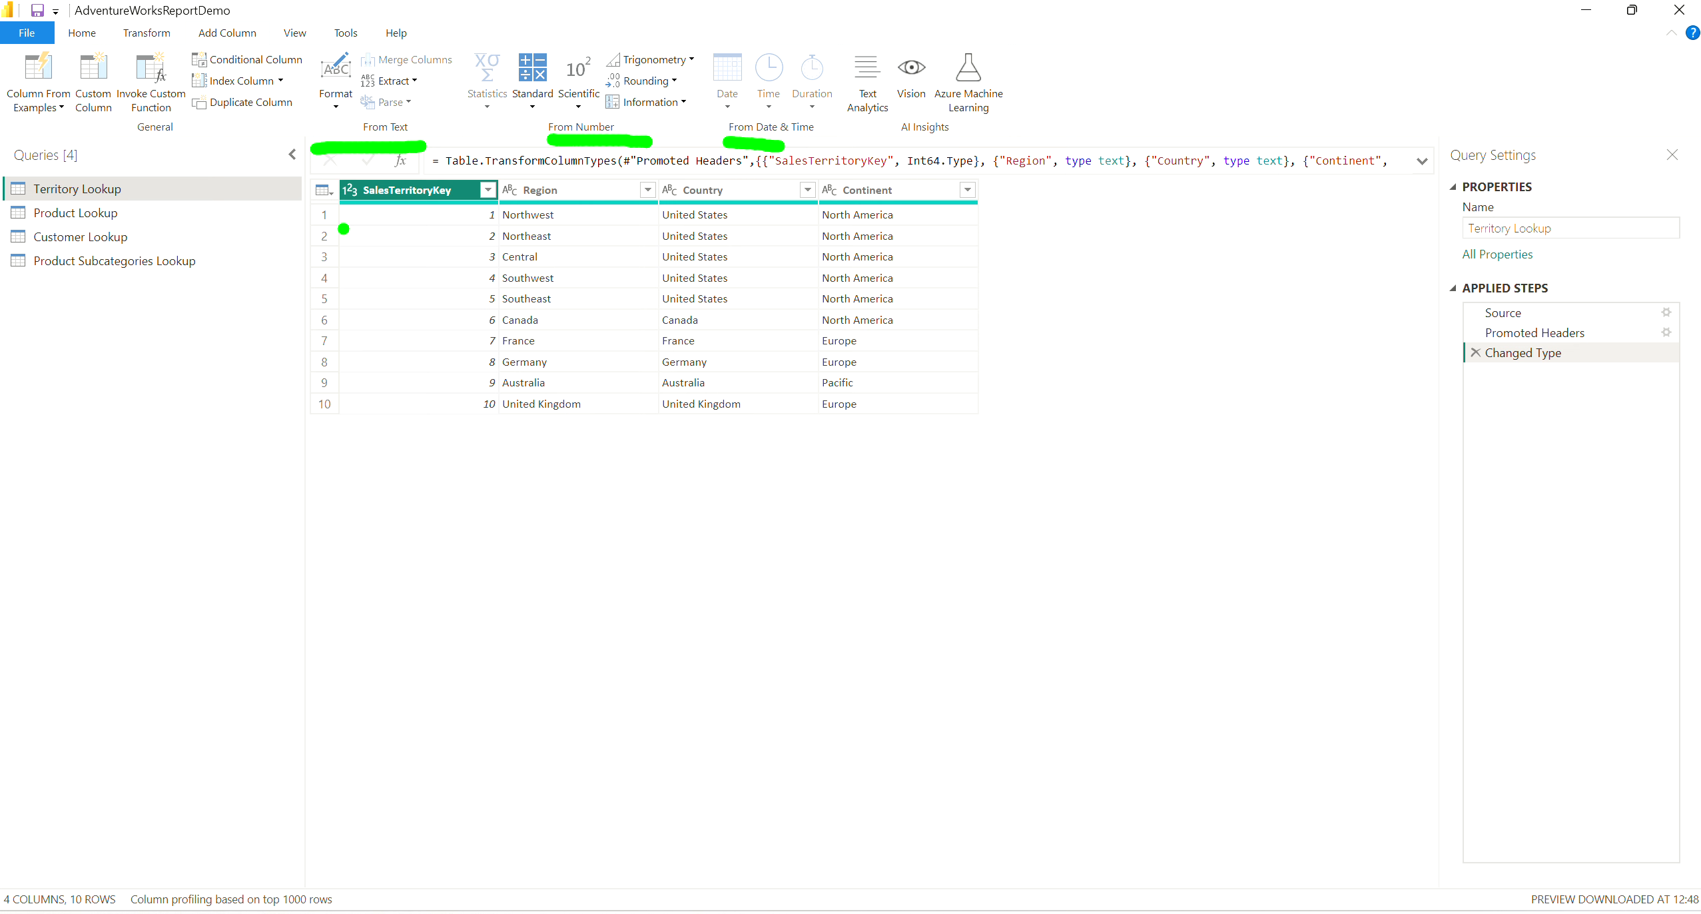
# Compare the standard number operations offered for transforming a column with those offered for adding a column.
pyautogui.click(160, 34)
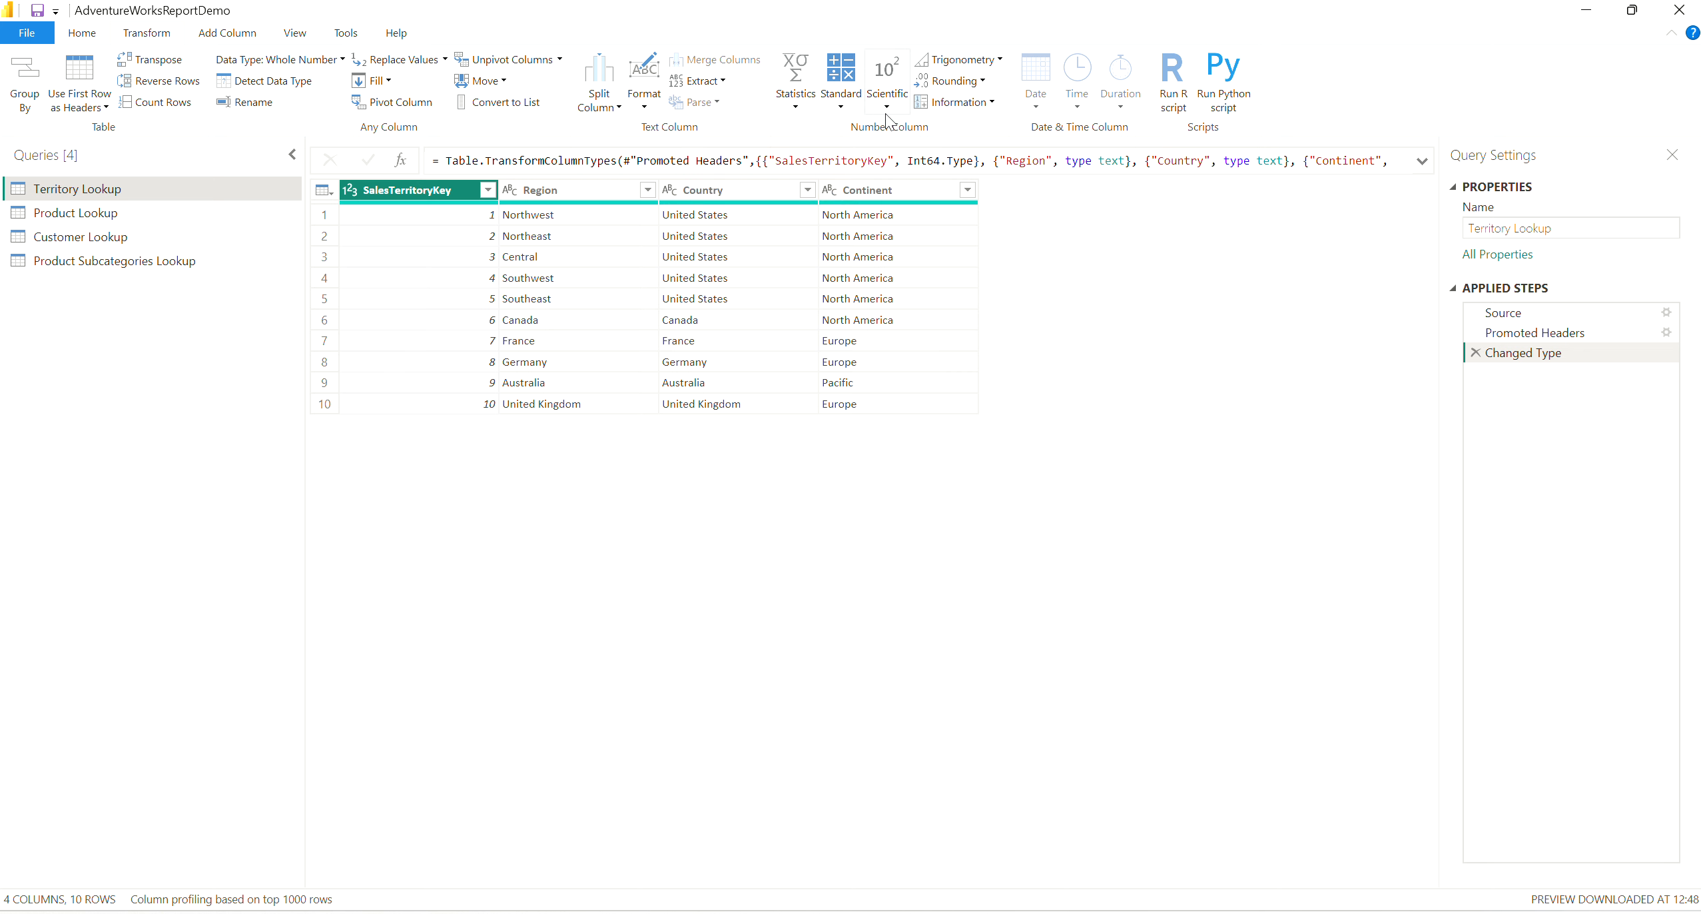
pyautogui.click(841, 110)
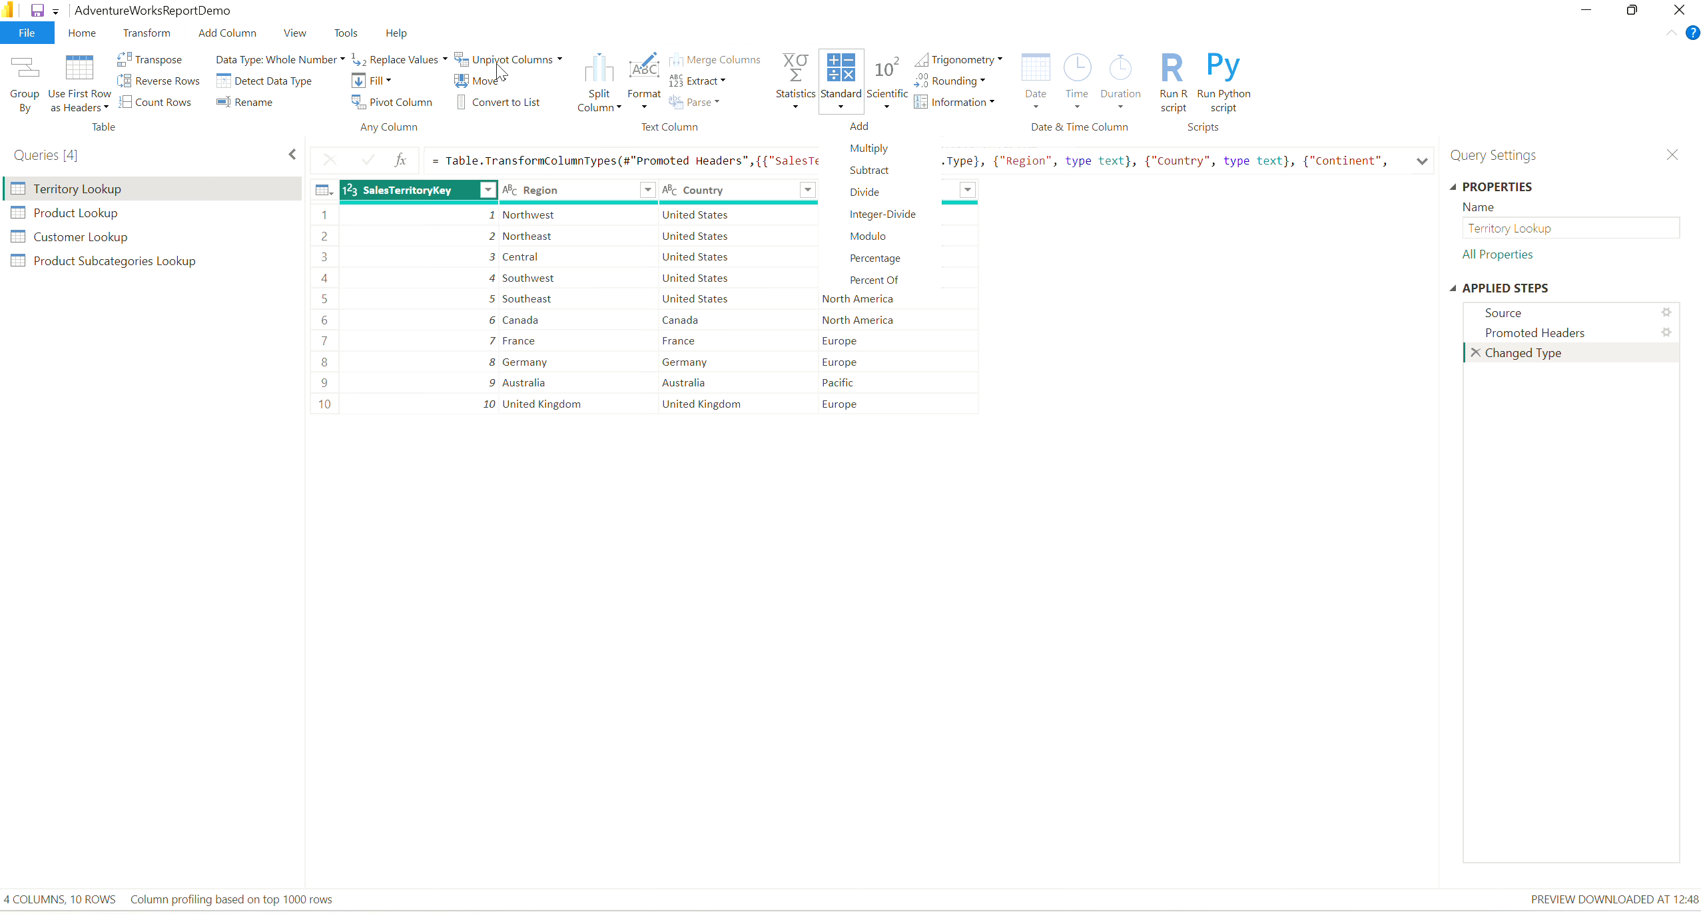
pyautogui.click(230, 36)
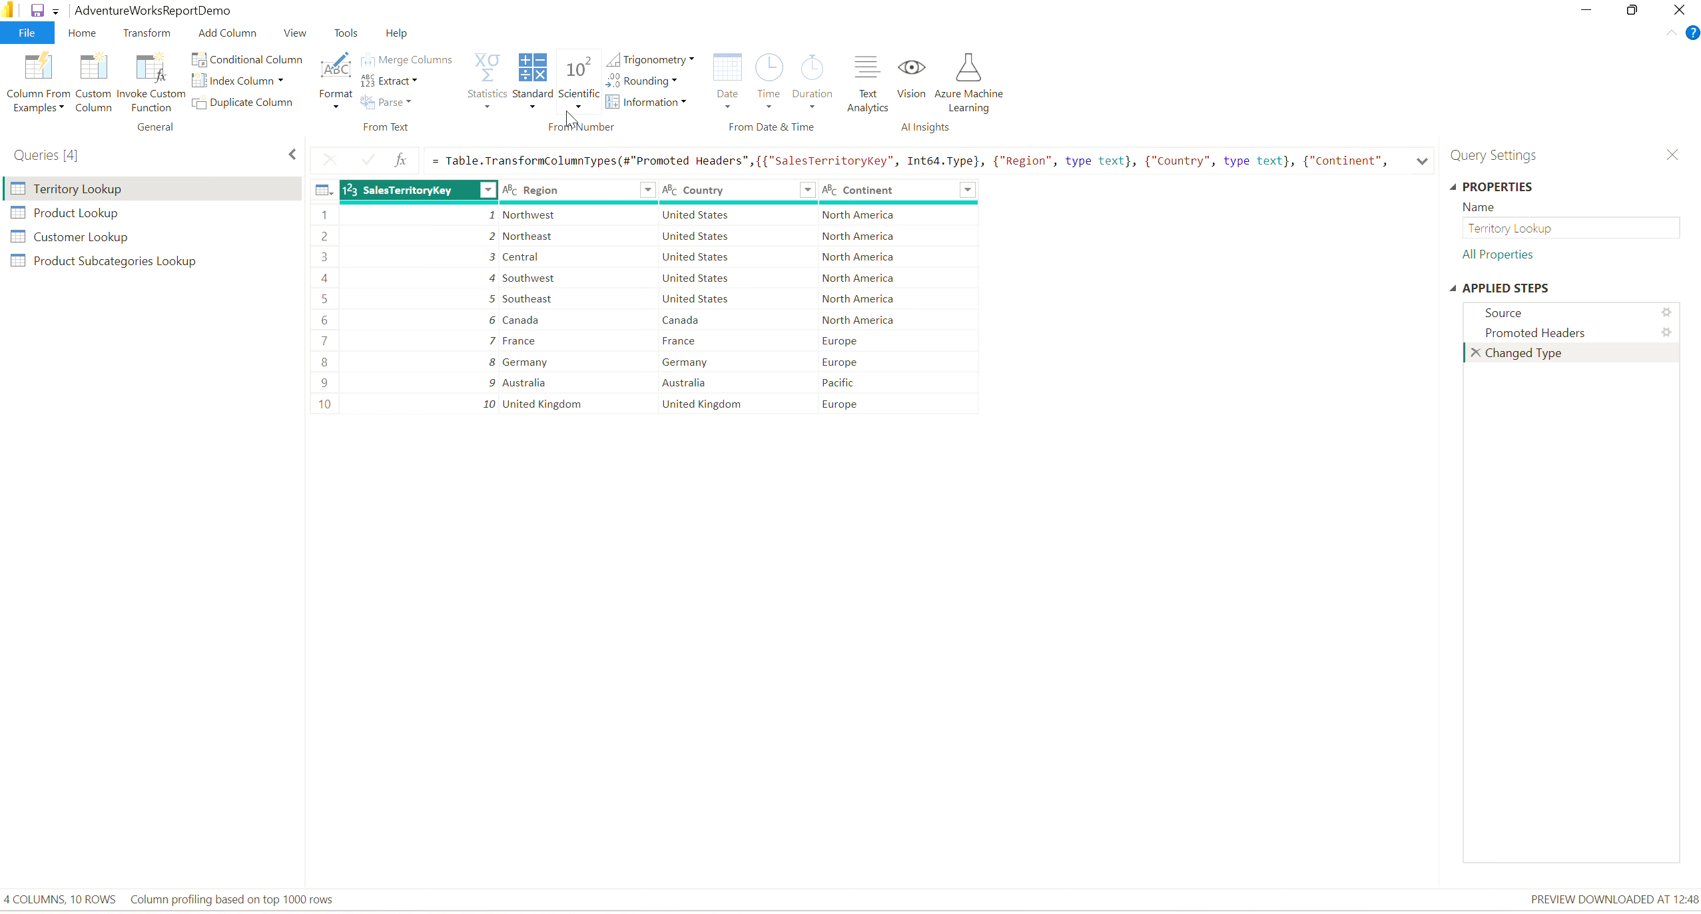
pyautogui.click(532, 108)
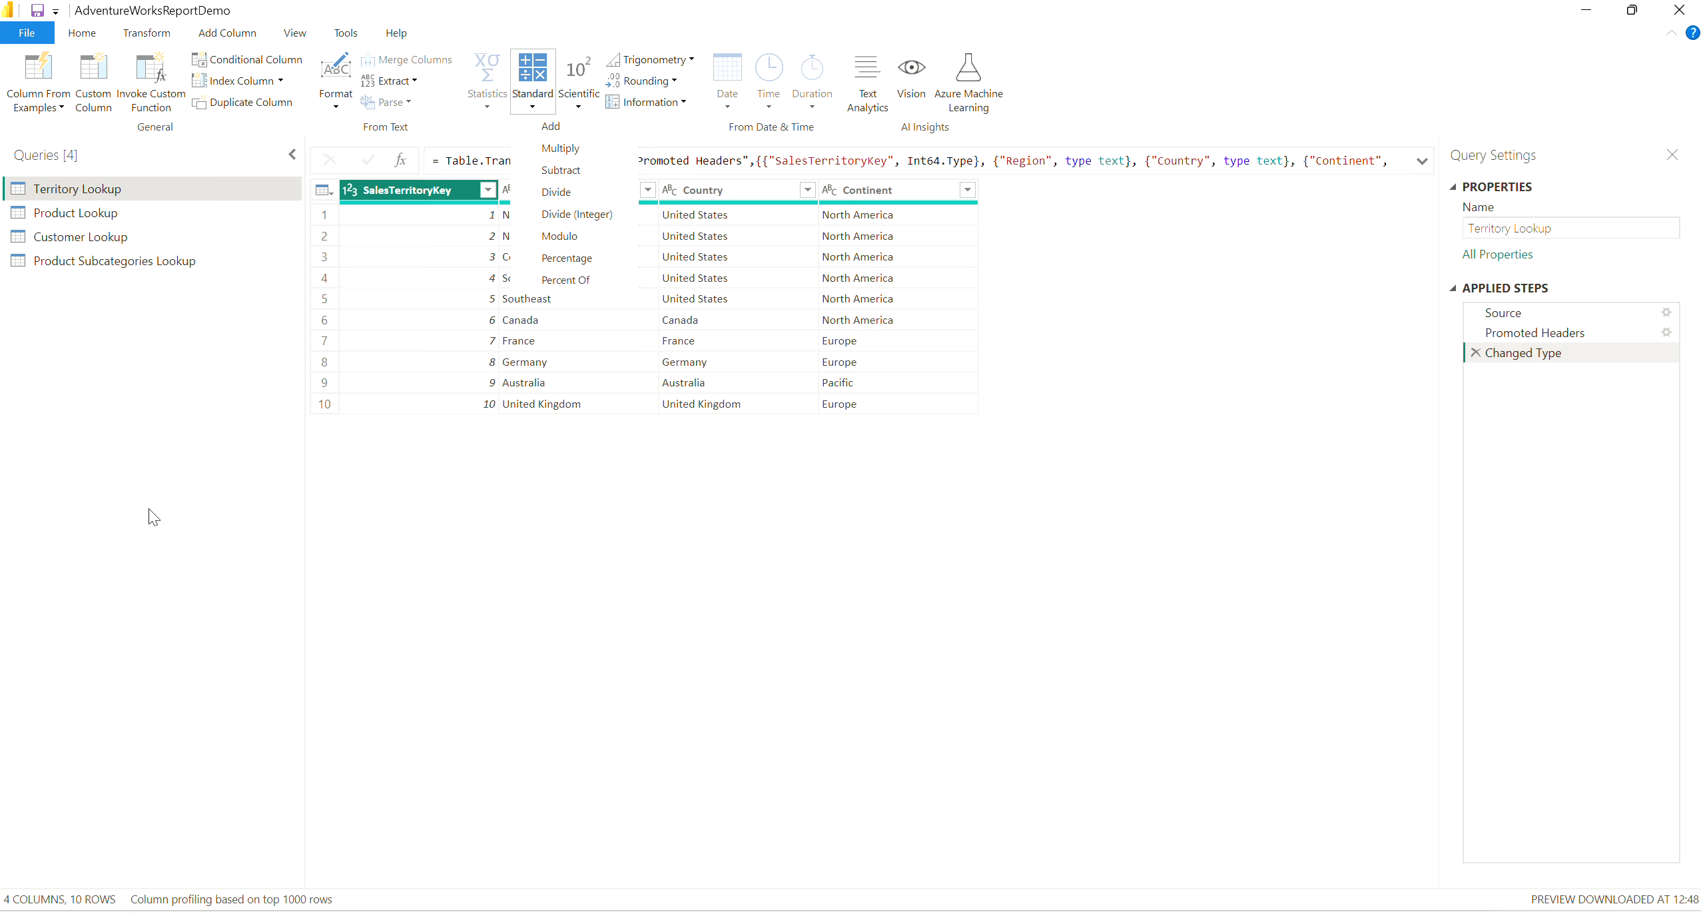
pyautogui.click(151, 403)
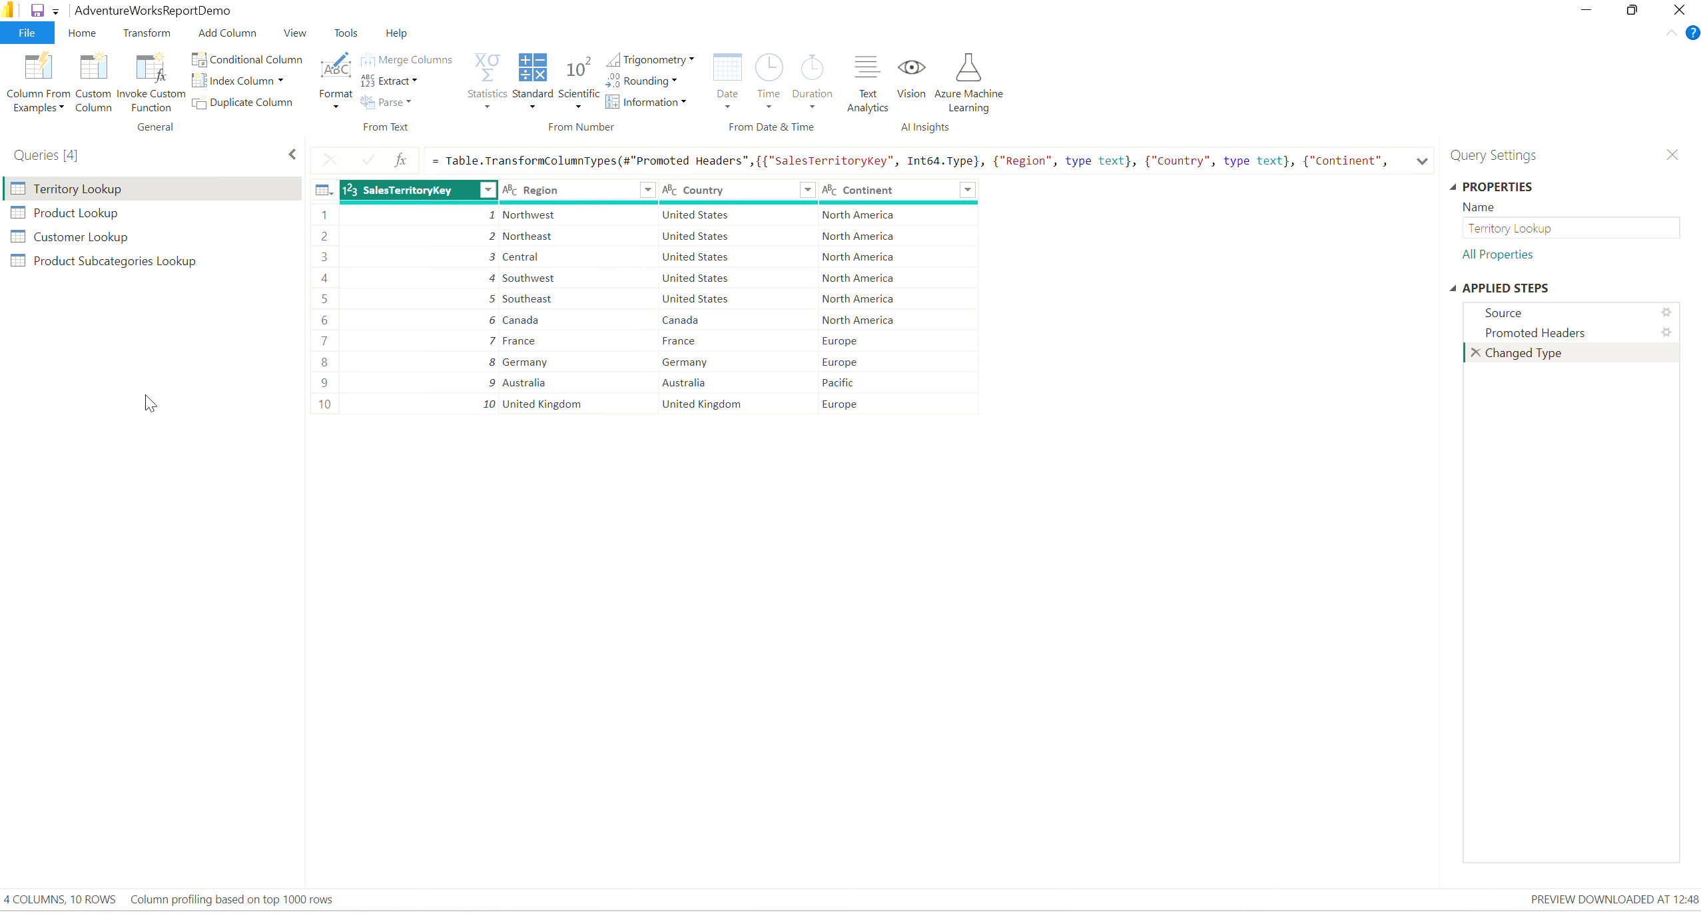
# Open the Customer Lookup query and examine the letter case in its Prefix, FirstName and LastName columns.
pyautogui.click(107, 246)
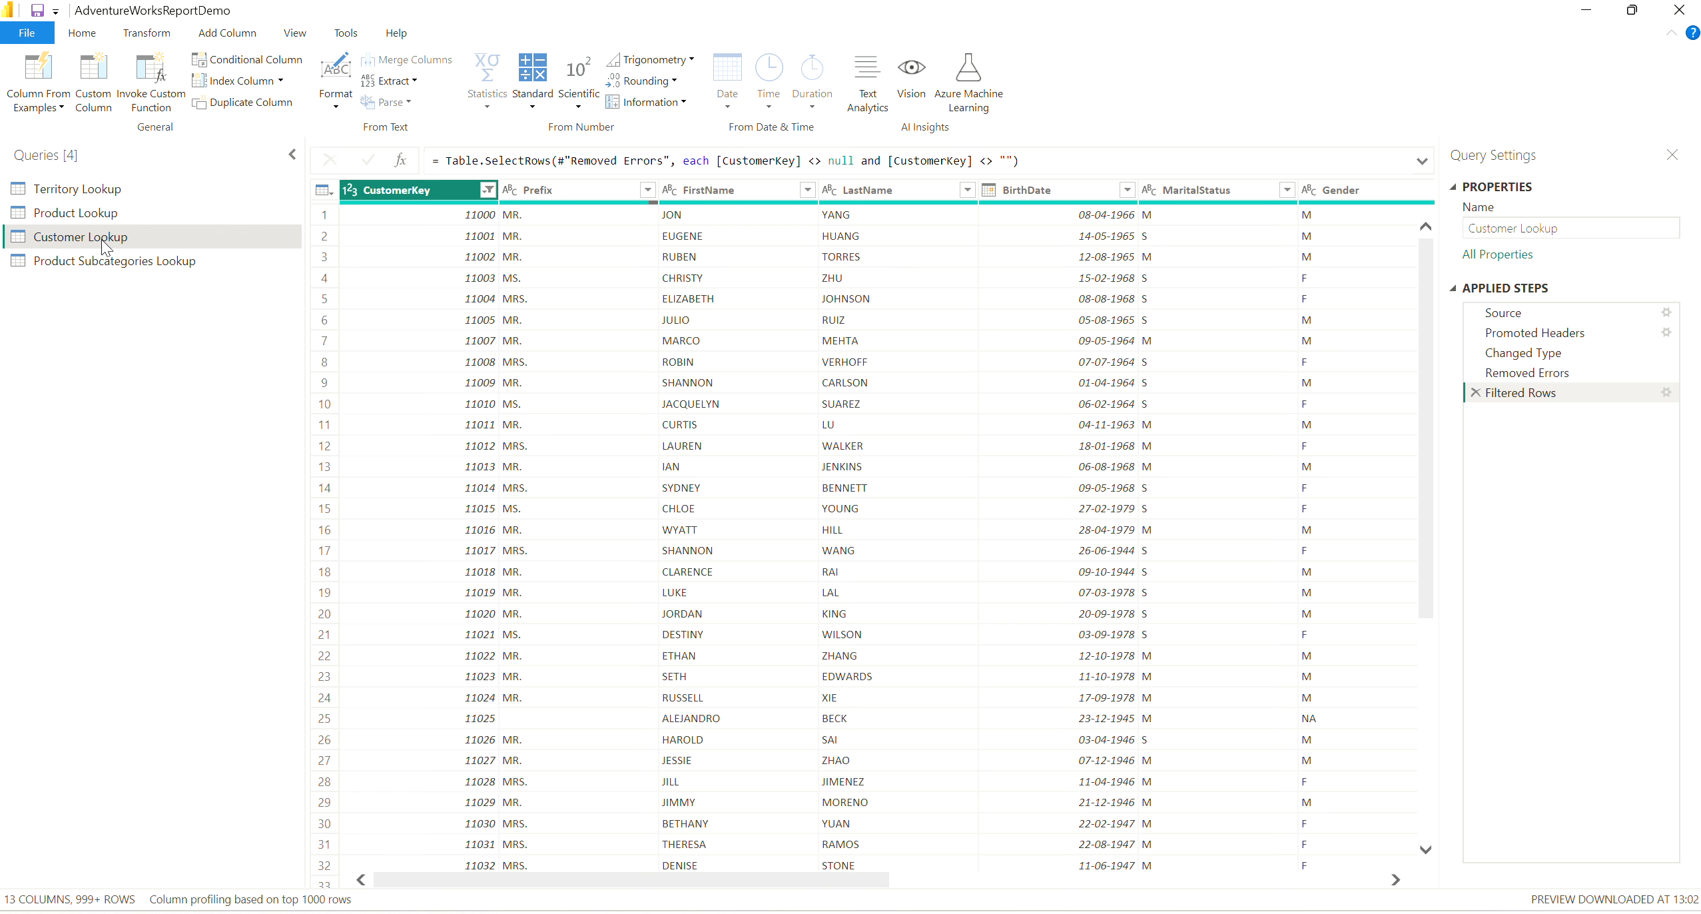
pyautogui.click(579, 215)
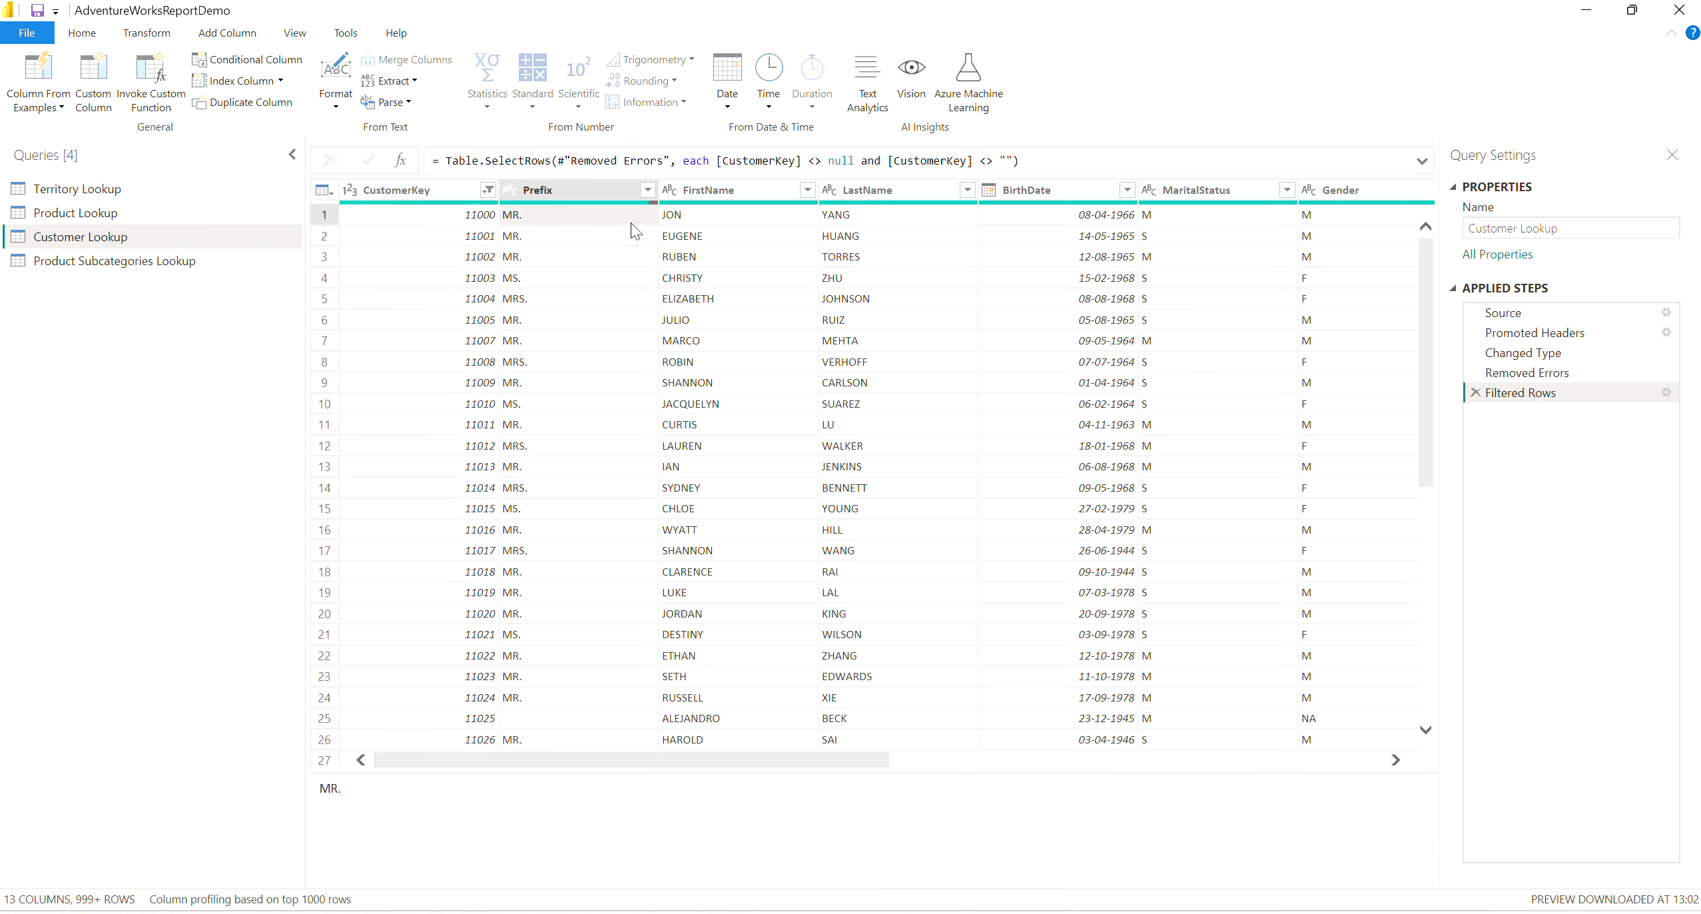
pyautogui.hotkey('ctrl', '1')
pyautogui.click(585, 178)
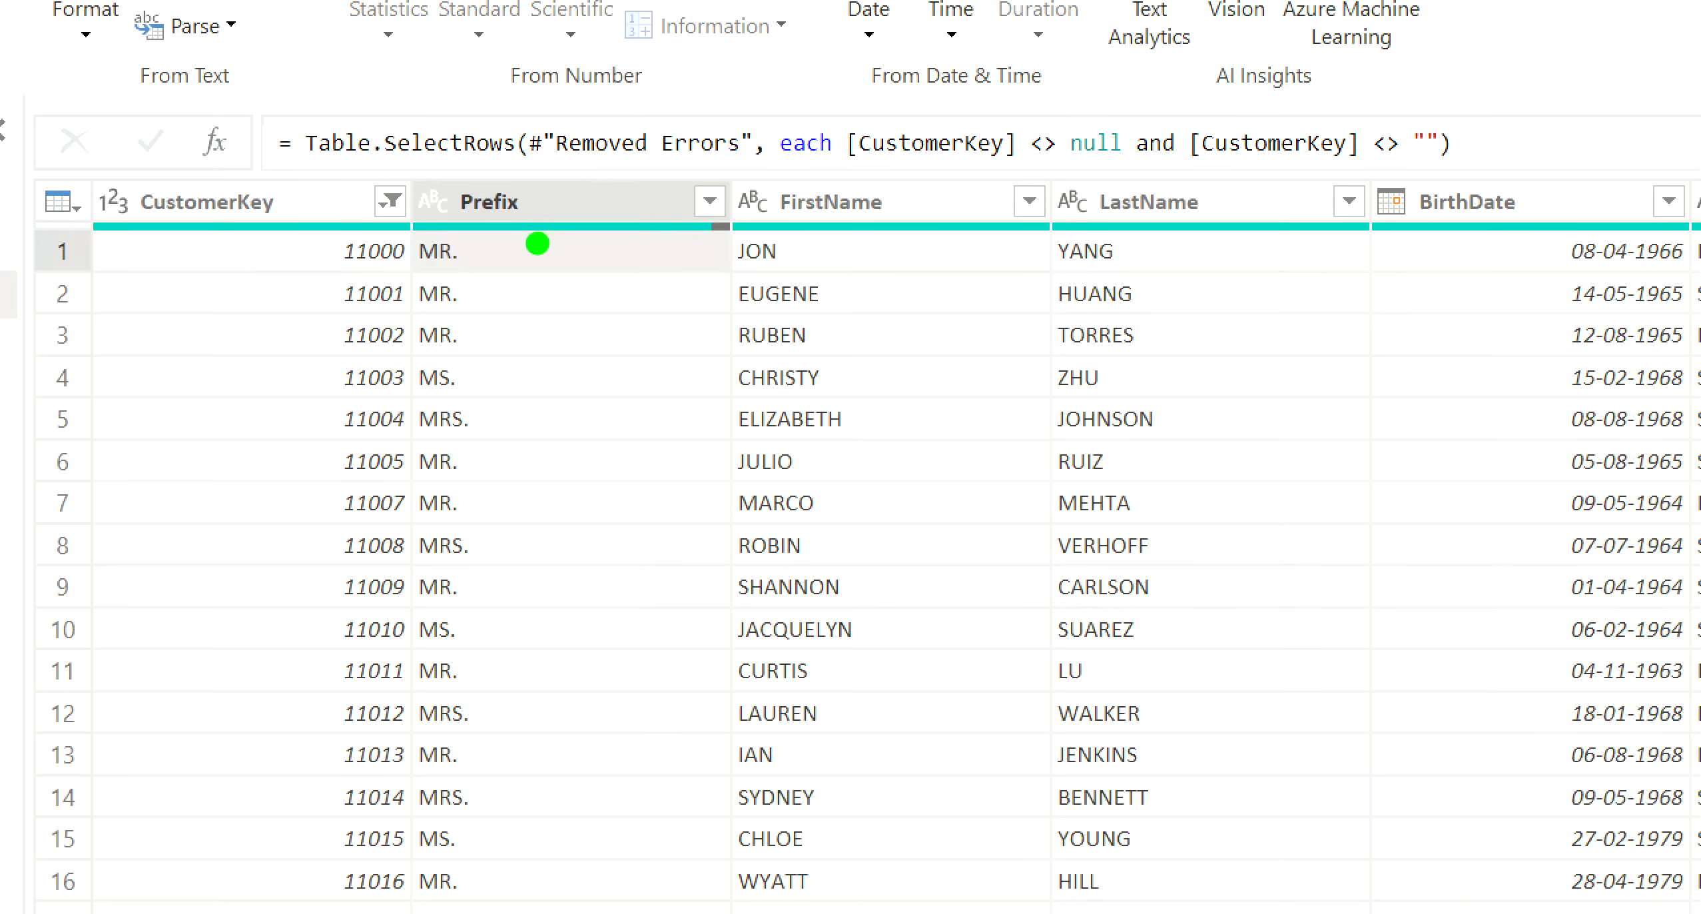
pyautogui.moveTo(537, 244); pyautogui.dragTo(603, 242)
pyautogui.moveTo(874, 251); pyautogui.dragTo(979, 251)
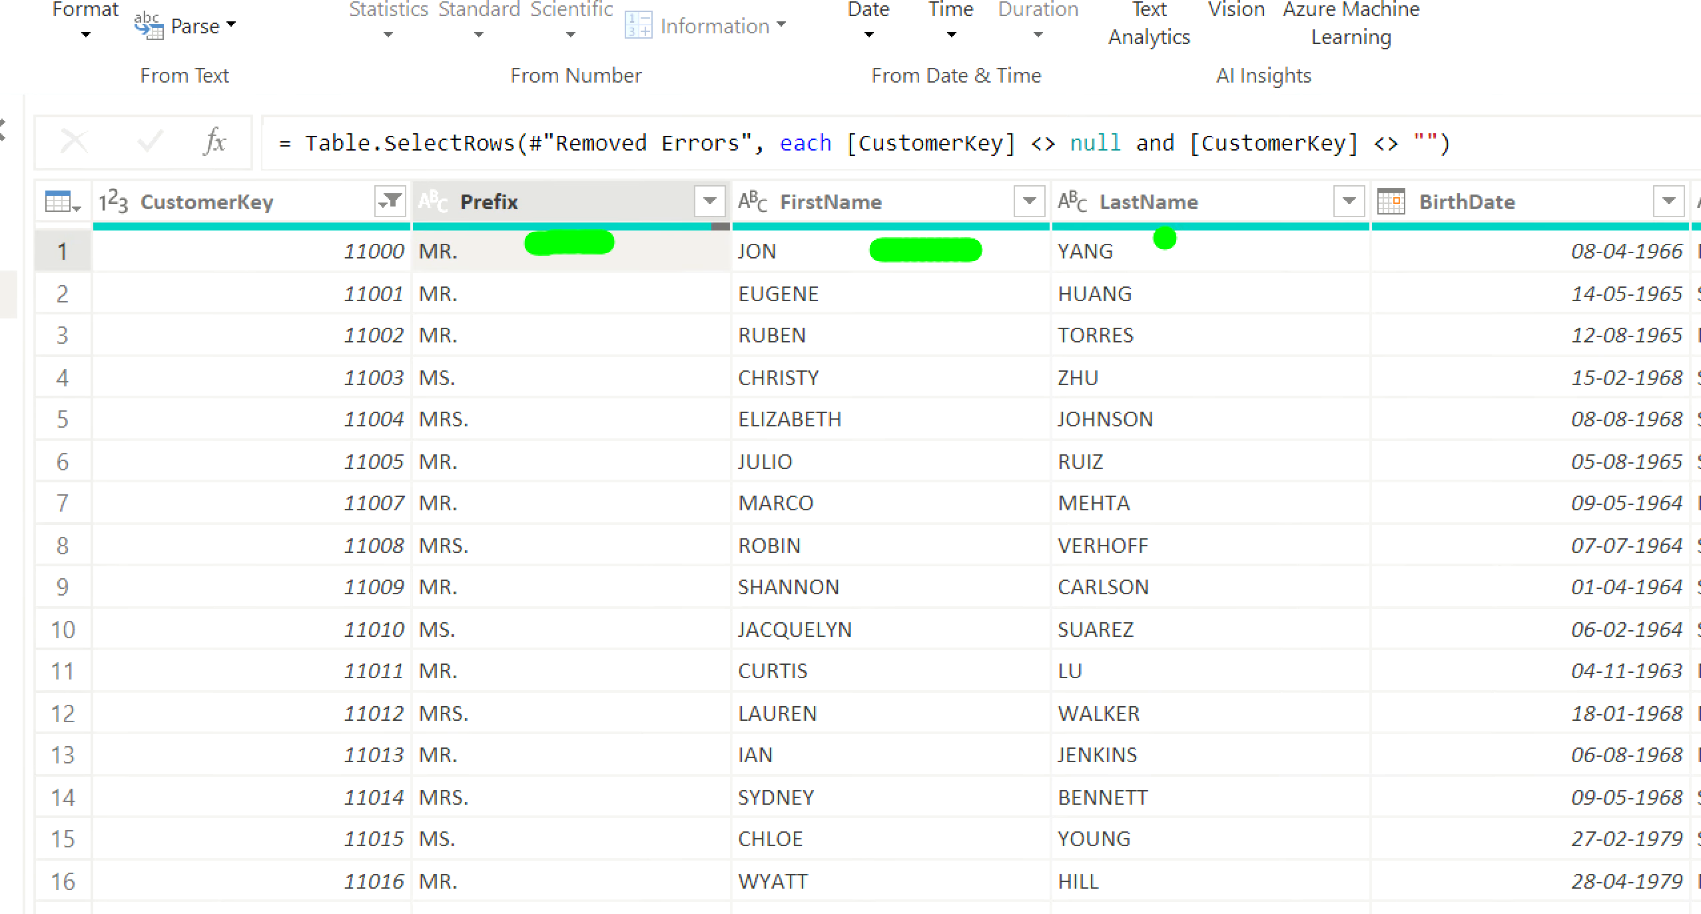
pyautogui.moveTo(1157, 240); pyautogui.dragTo(1209, 246)
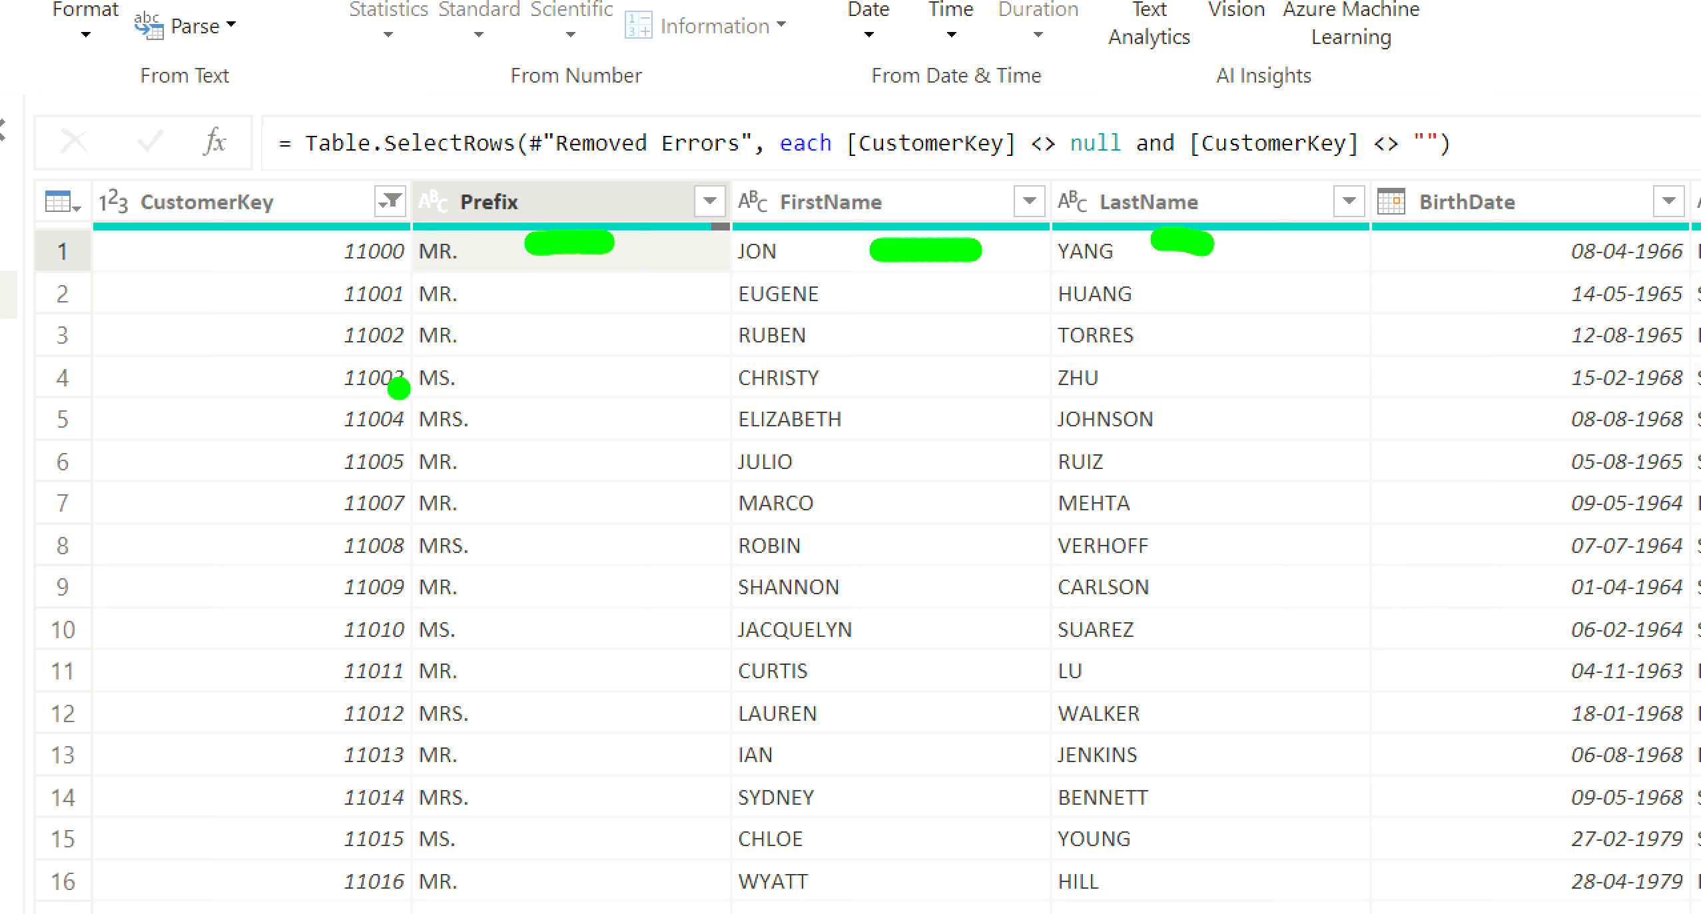
pyautogui.moveTo(495, 261); pyautogui.dragTo(496, 459)
pyautogui.moveTo(893, 288); pyautogui.dragTo(889, 552)
pyautogui.moveTo(1258, 283)
pyautogui.mouseDown()
pyautogui.moveTo(1260, 540)
pyautogui.moveTo(1244, 545)
pyautogui.mouseUp()
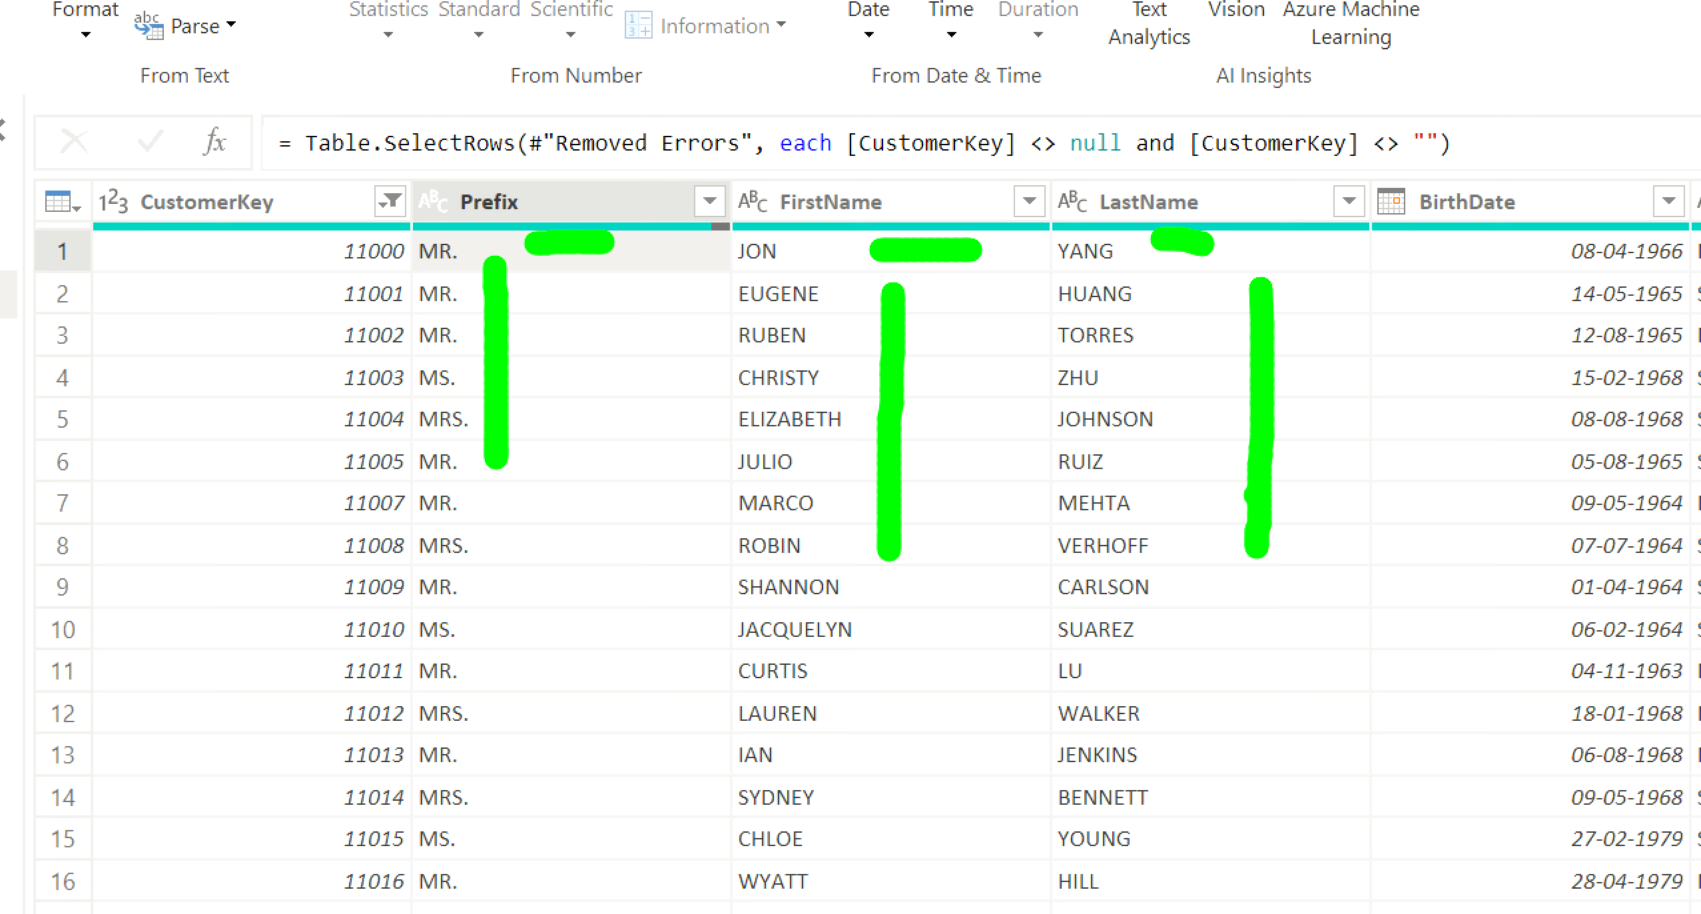
pyautogui.press('Escape')
# Format the existing Prefix column of Customer Lookup in place with Capitalize Each Word.
pyautogui.click(572, 191)
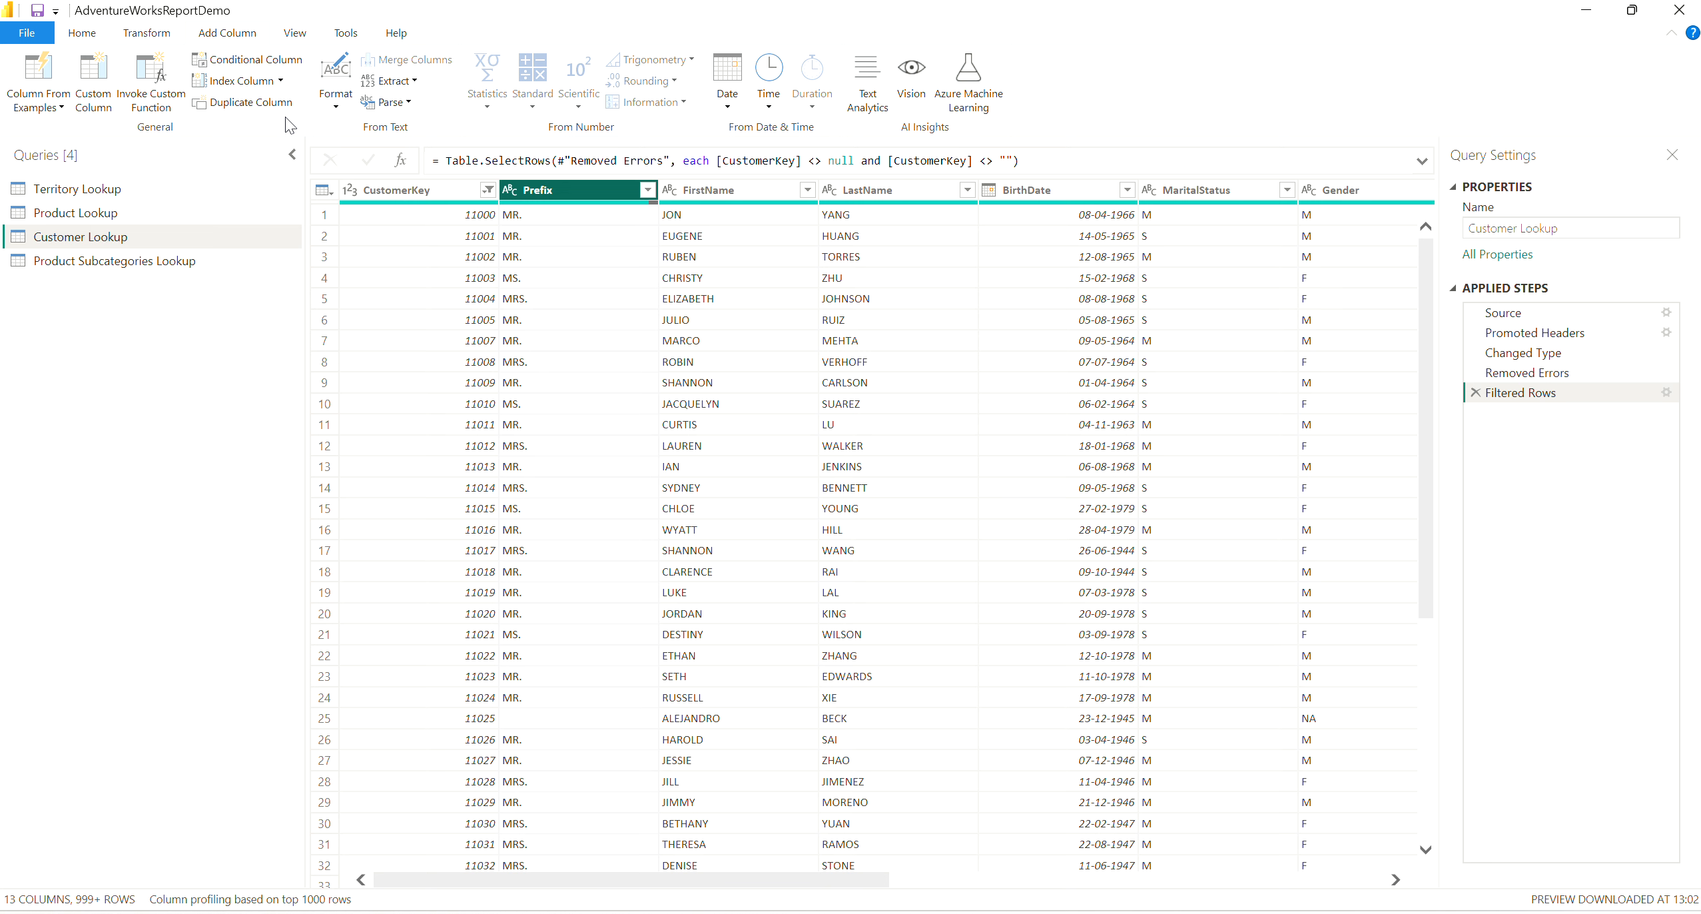
pyautogui.click(158, 38)
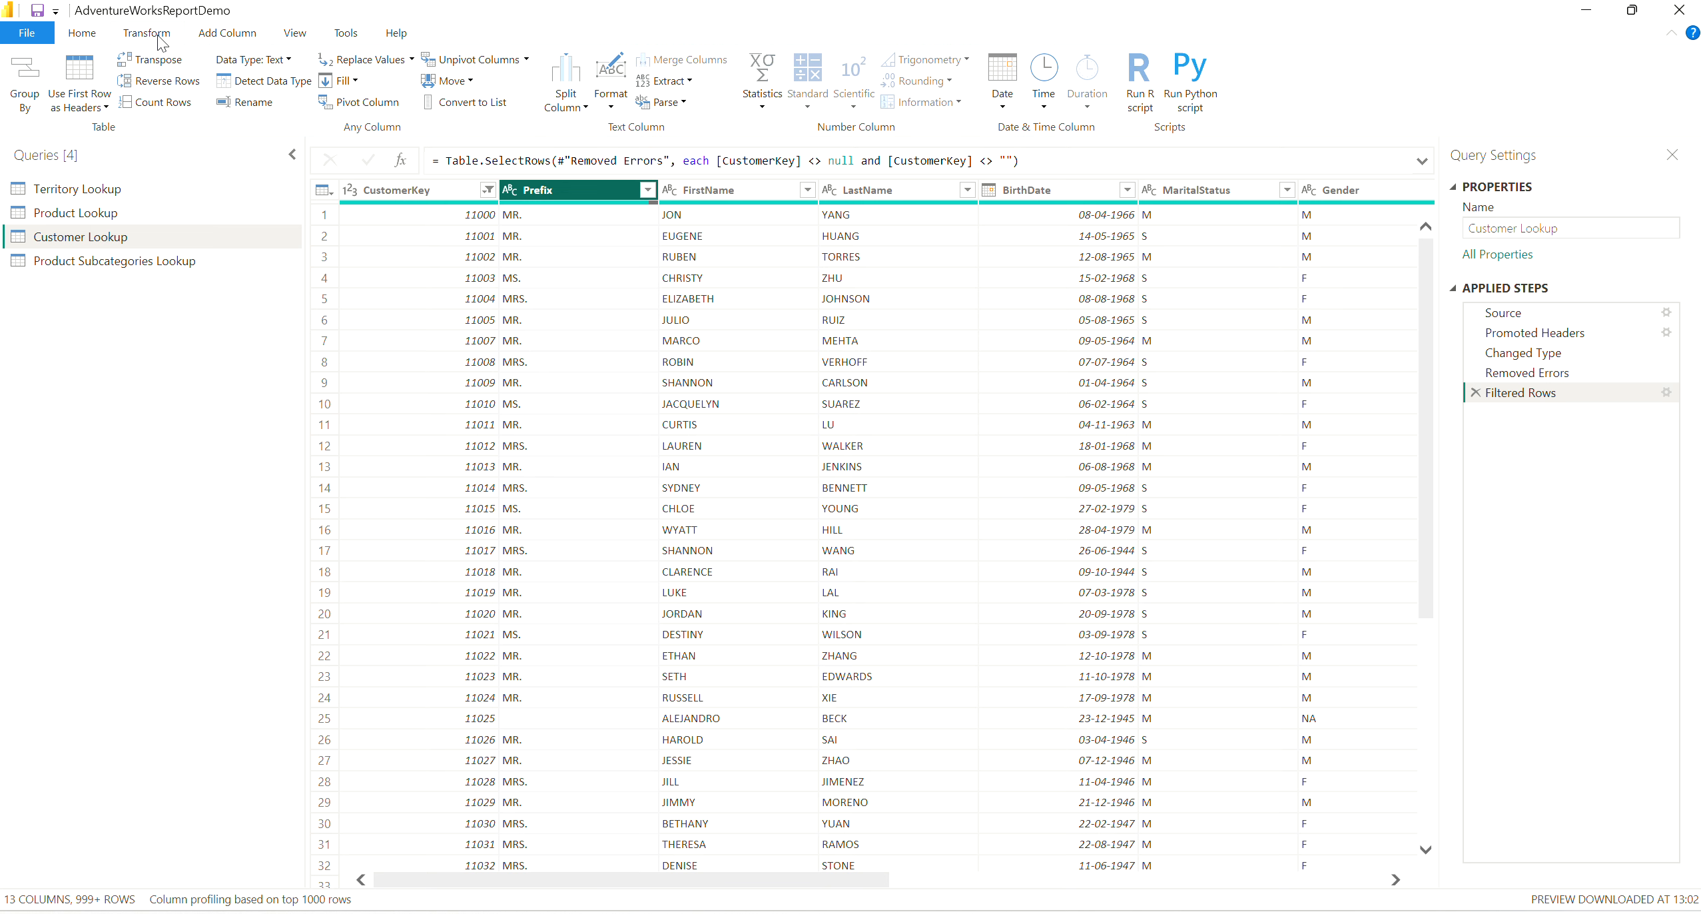
pyautogui.click(612, 109)
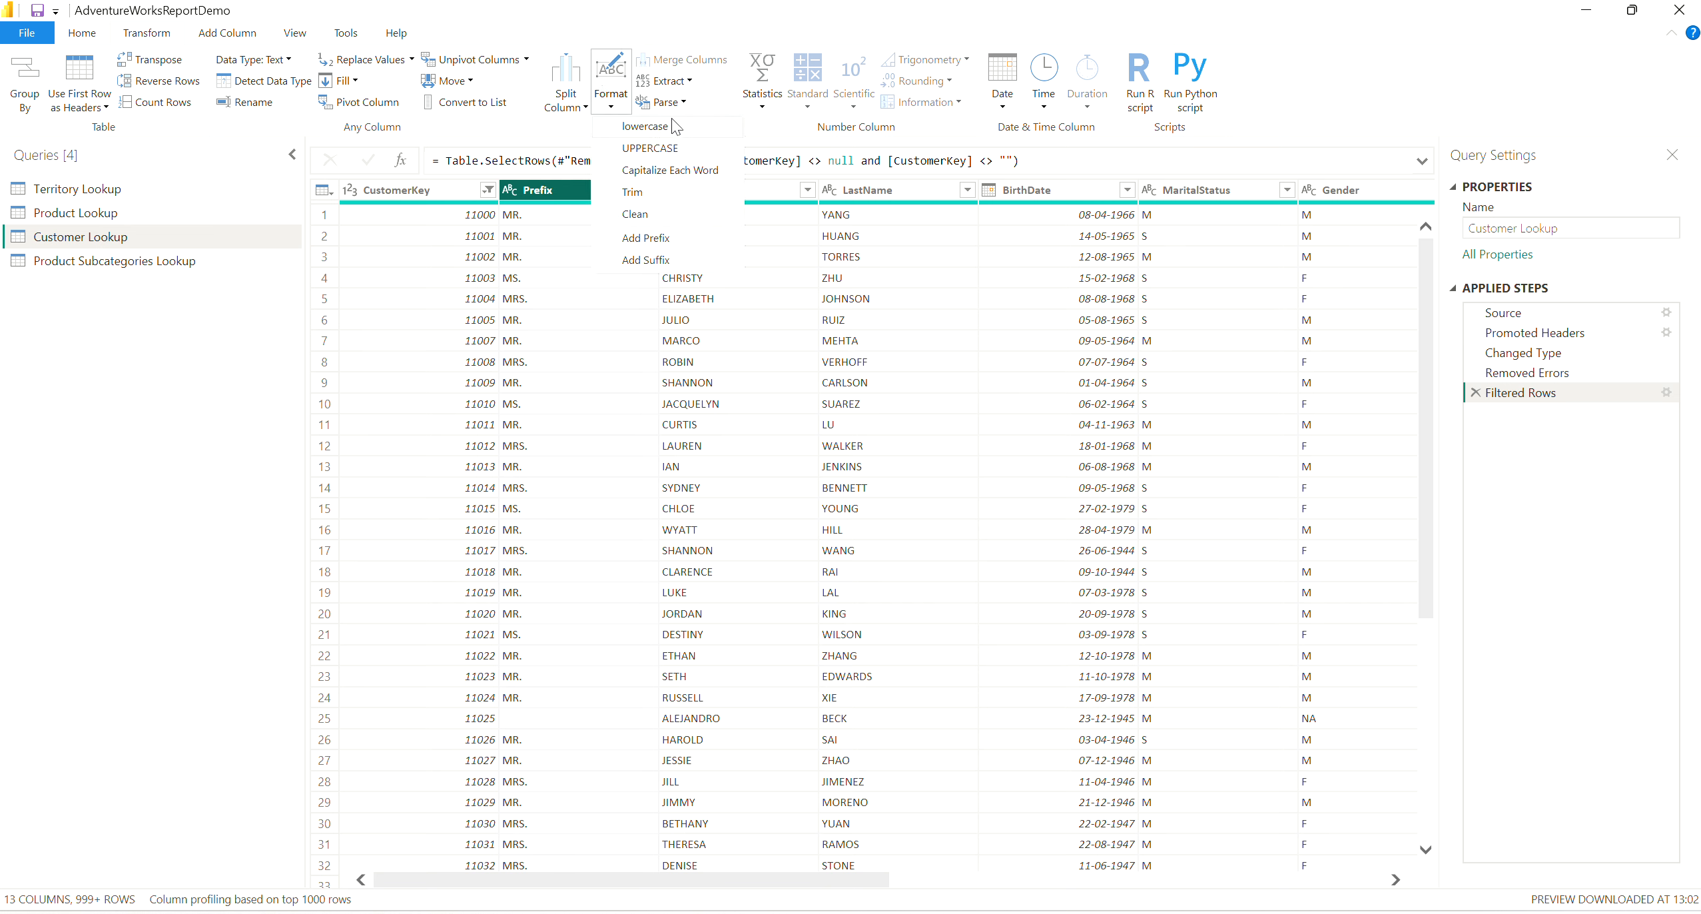
pyautogui.click(679, 171)
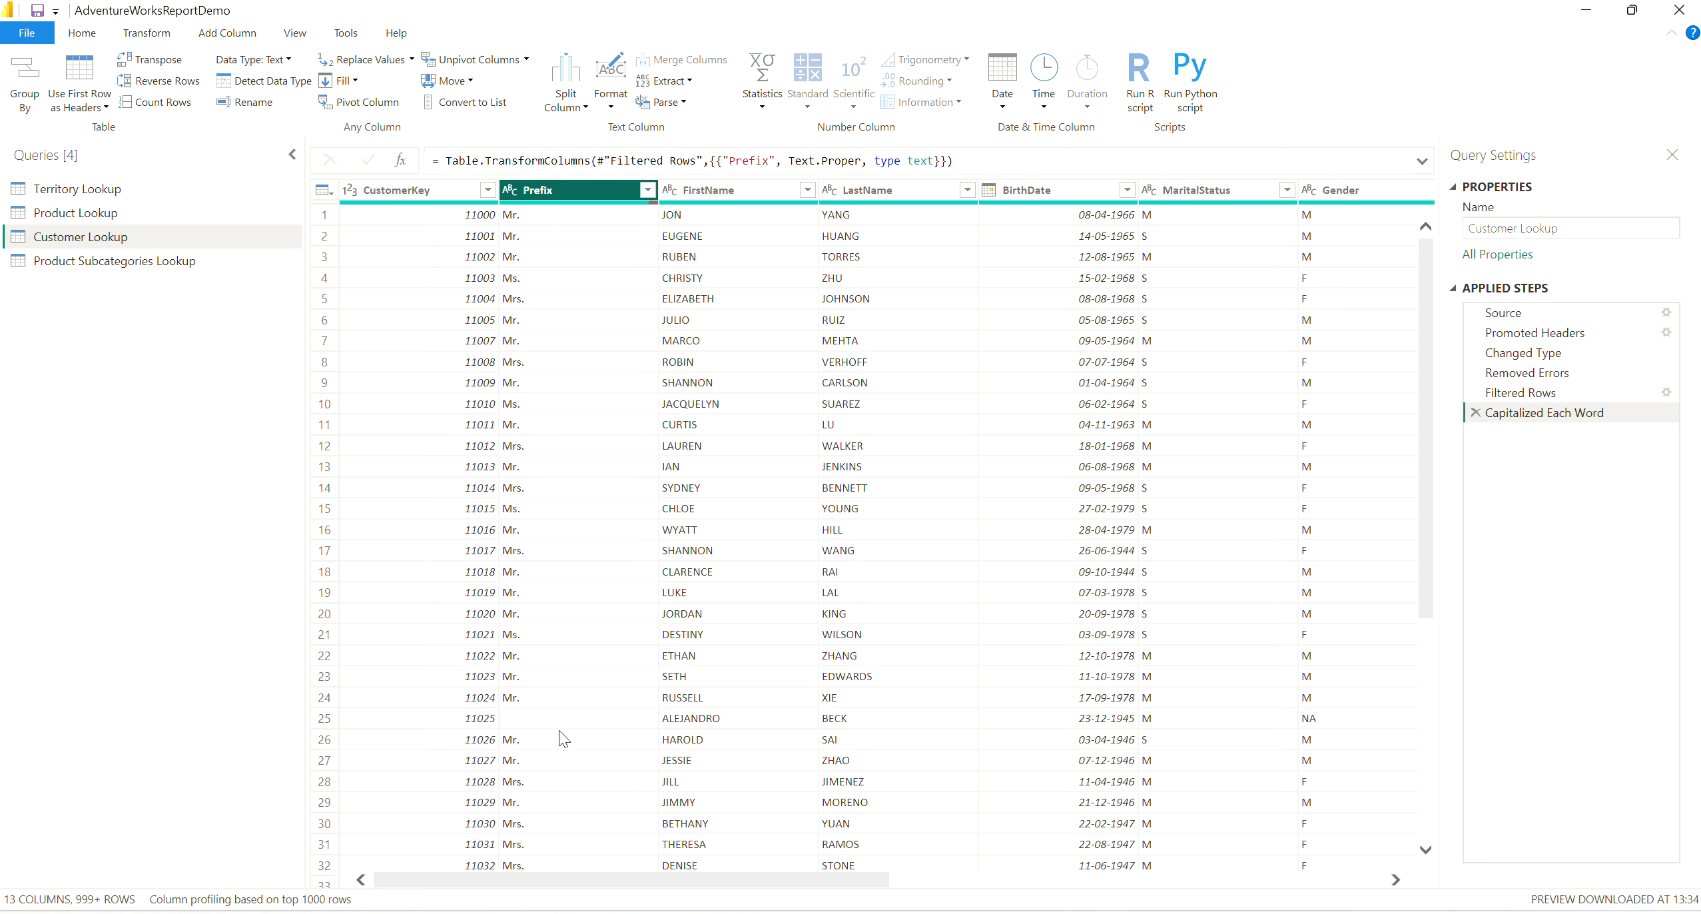
# Apply Capitalize Each Word in place to the FirstName column and to the LastName column.
pyautogui.click(745, 189)
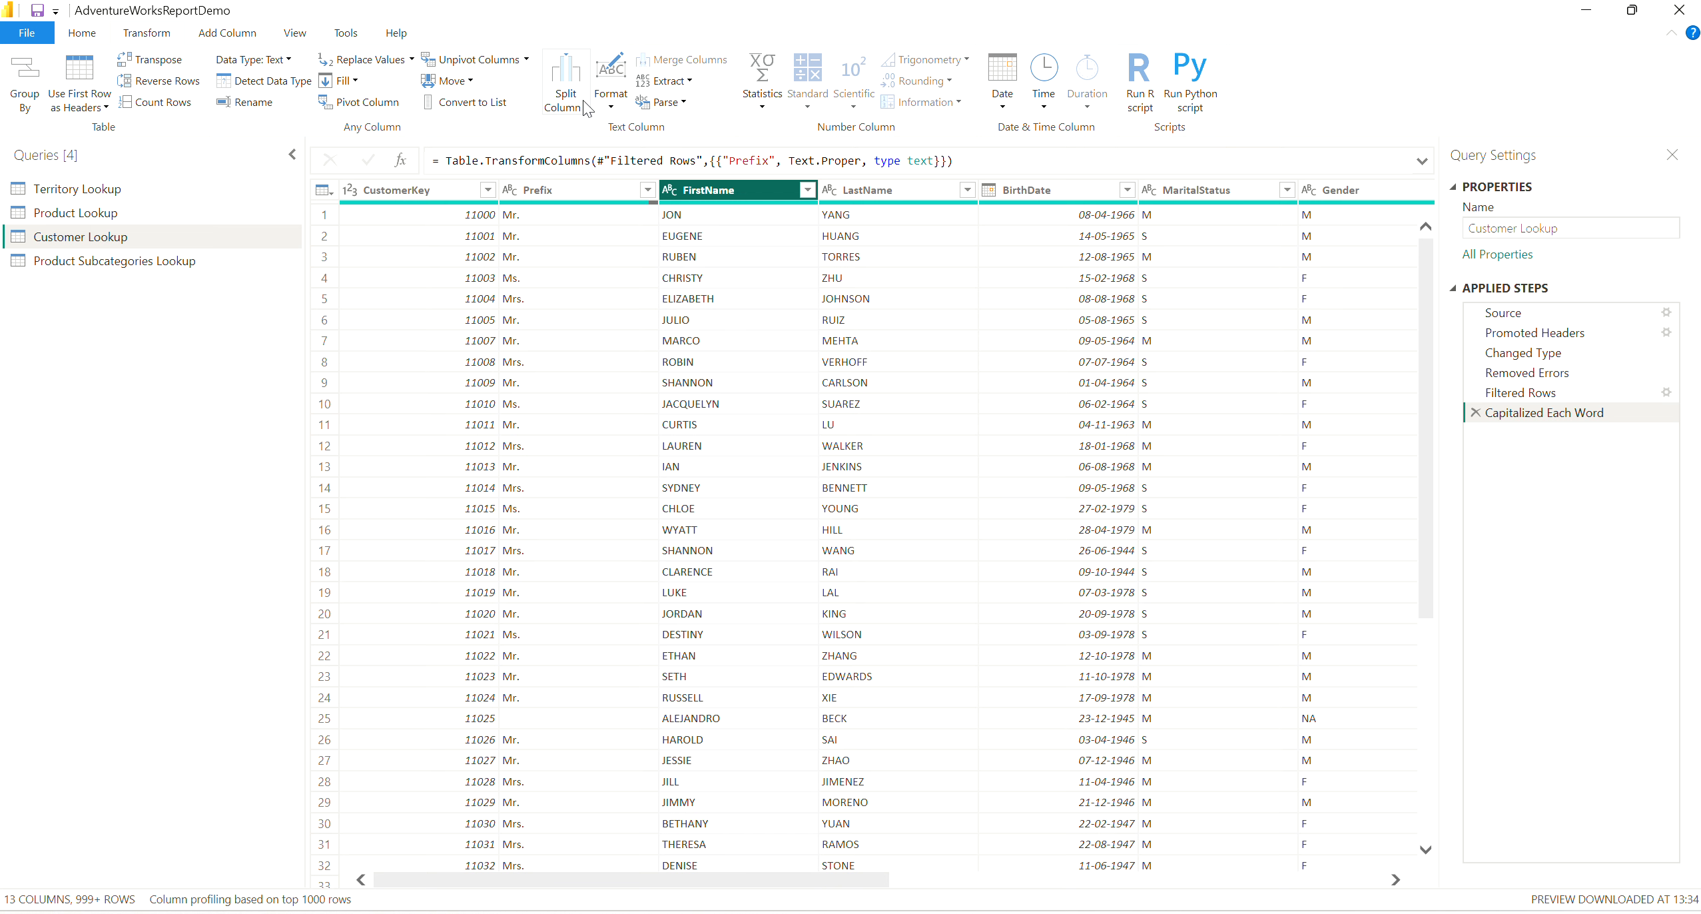
pyautogui.click(613, 103)
pyautogui.click(692, 180)
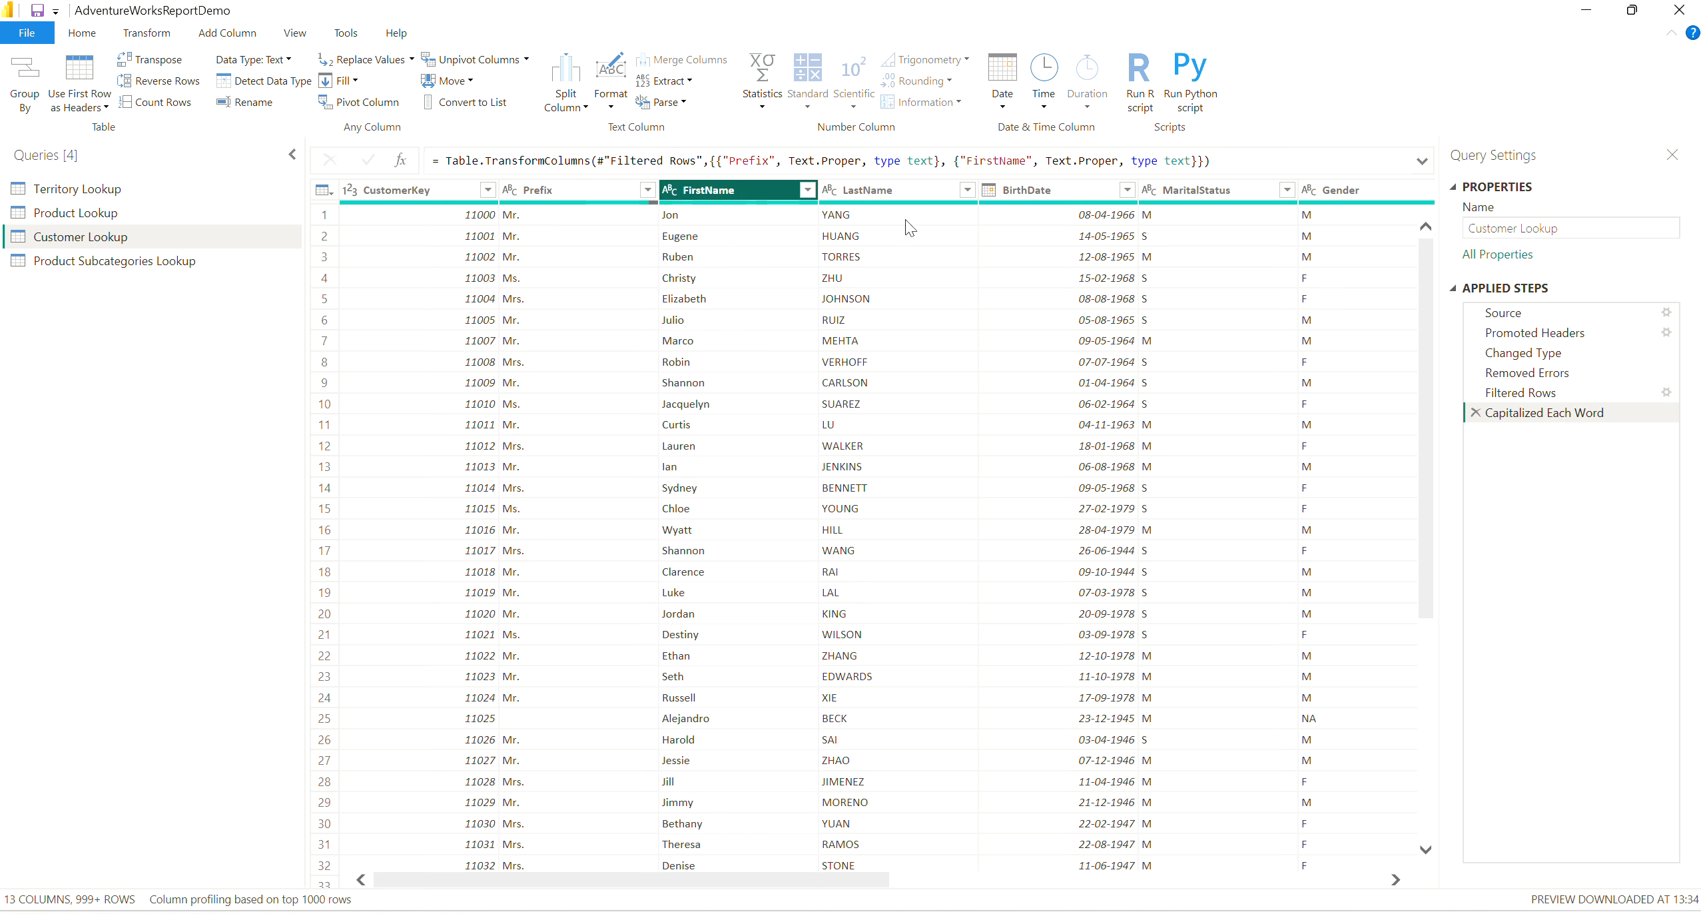
pyautogui.click(893, 192)
pyautogui.click(612, 100)
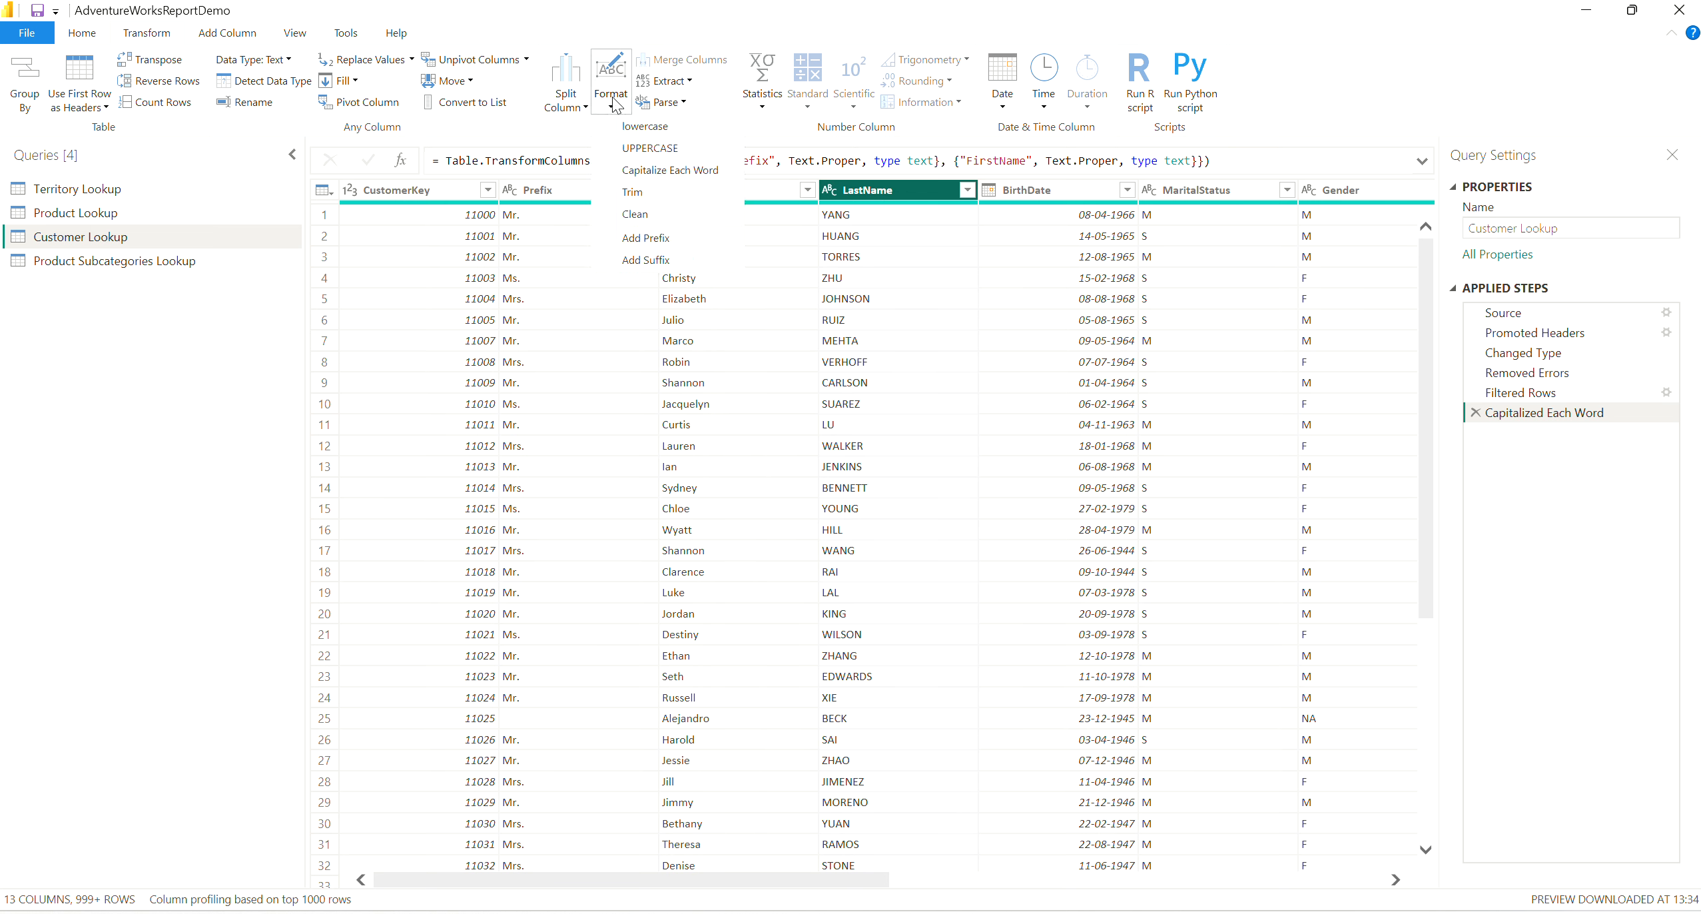
pyautogui.click(668, 174)
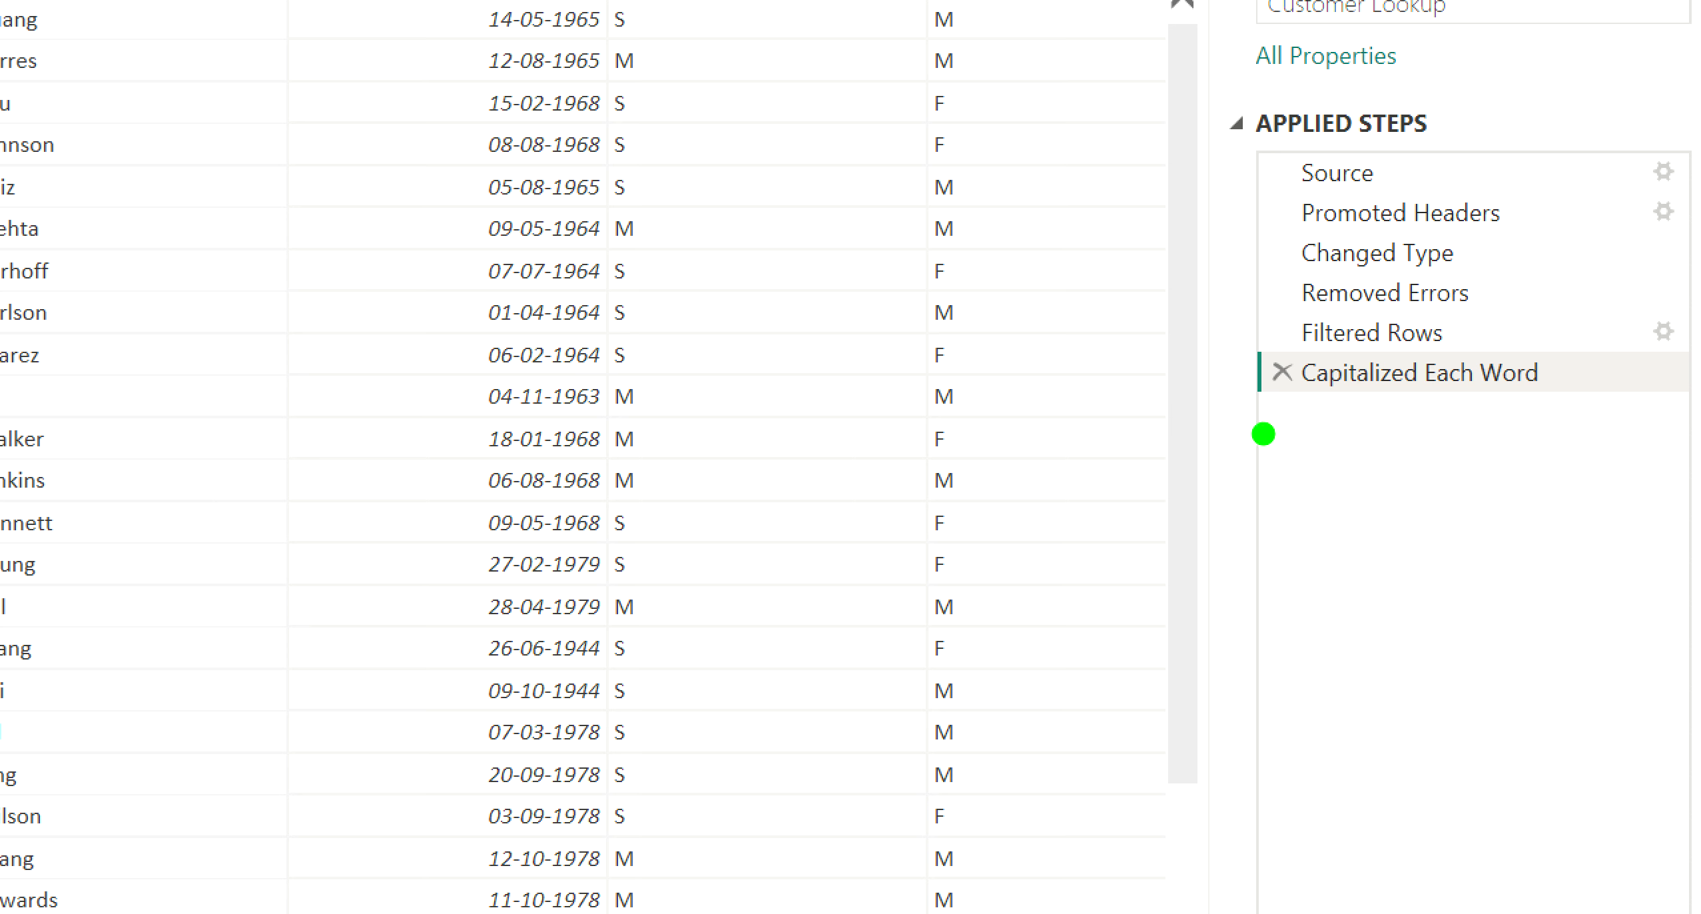
pyautogui.moveTo(1442, 439)
pyautogui.mouseDown()
pyautogui.moveTo(1610, 444)
pyautogui.moveTo(1611, 337)
pyautogui.moveTo(1255, 330)
pyautogui.moveTo(1218, 359)
pyautogui.moveTo(1219, 429)
pyautogui.moveTo(1271, 436)
pyautogui.mouseUp()
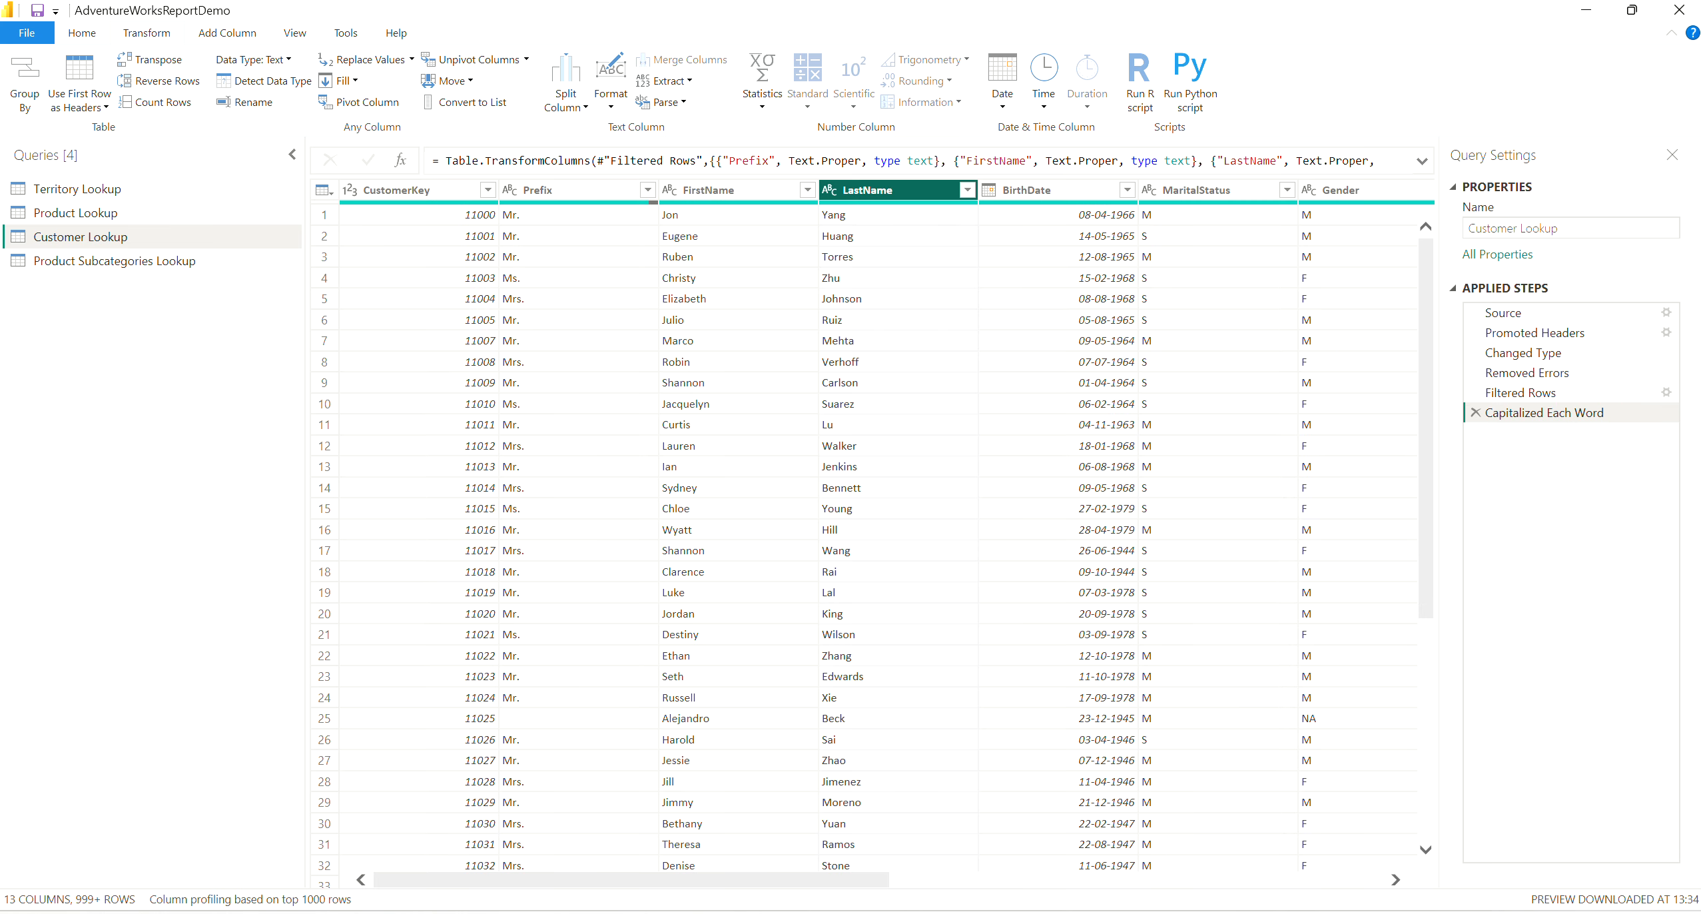
pyautogui.click(1520, 416)
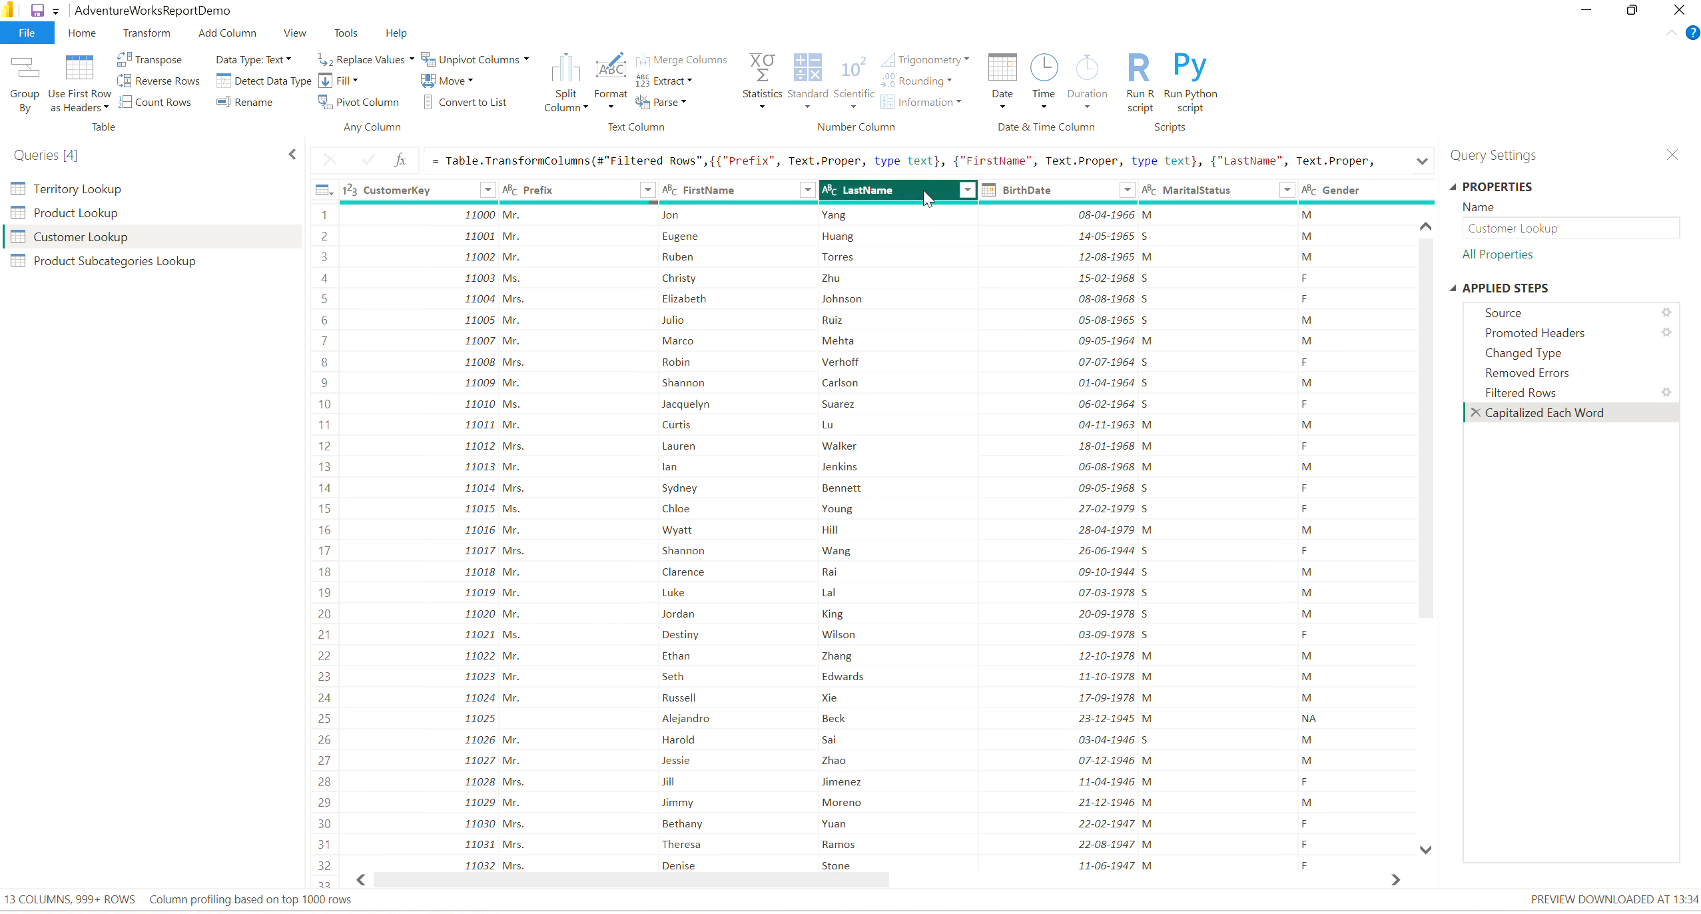
pyautogui.click(612, 188)
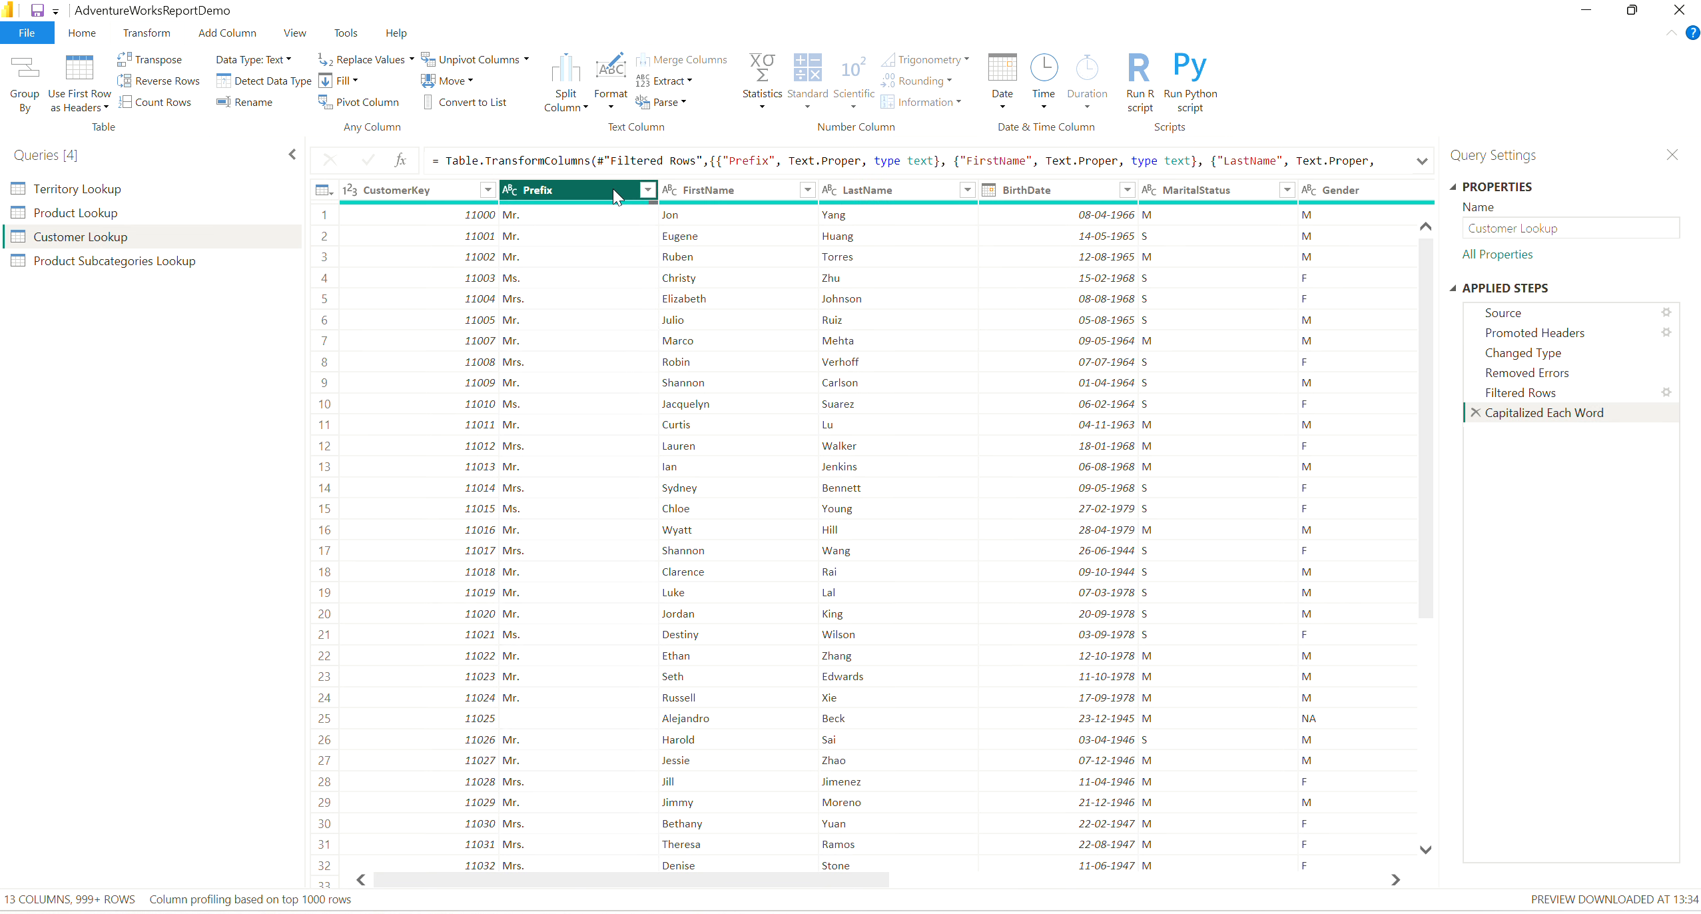
pyautogui.click(765, 192)
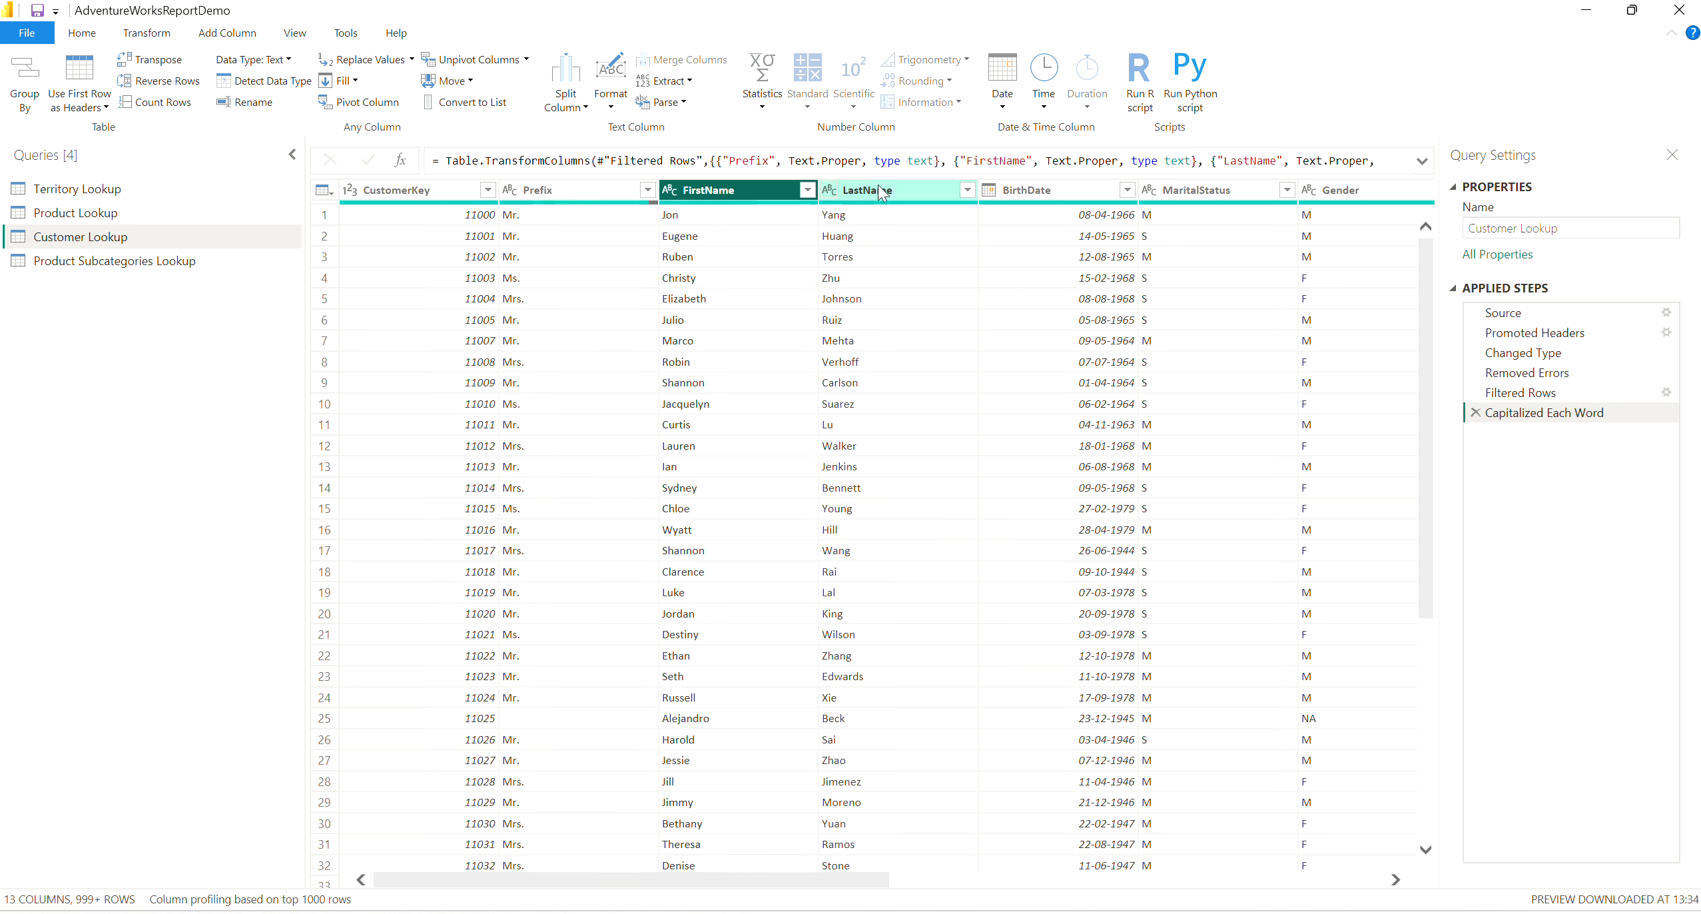
pyautogui.keyDown('ctrl'); pyautogui.click(892, 187); pyautogui.keyUp('ctrl')
pyautogui.keyDown('ctrl'); pyautogui.click(599, 189); pyautogui.keyUp('ctrl')
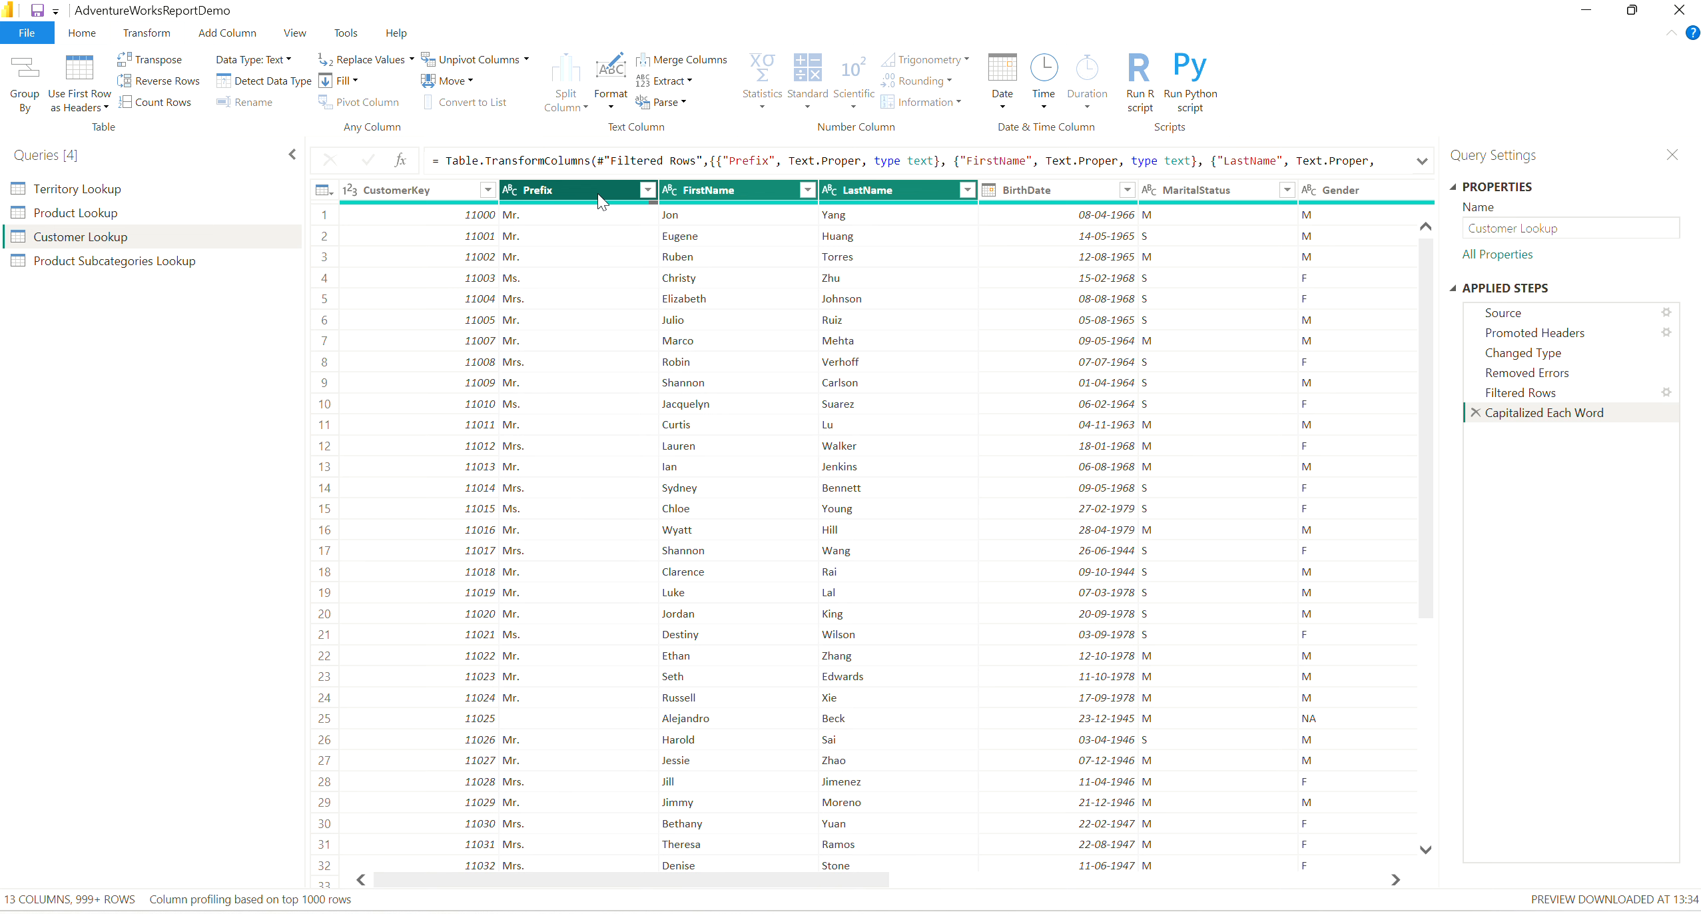
# Start merging Prefix, FirstName and LastName, selected in that order, into an added column with Space as the separator.
pyautogui.click(599, 193)
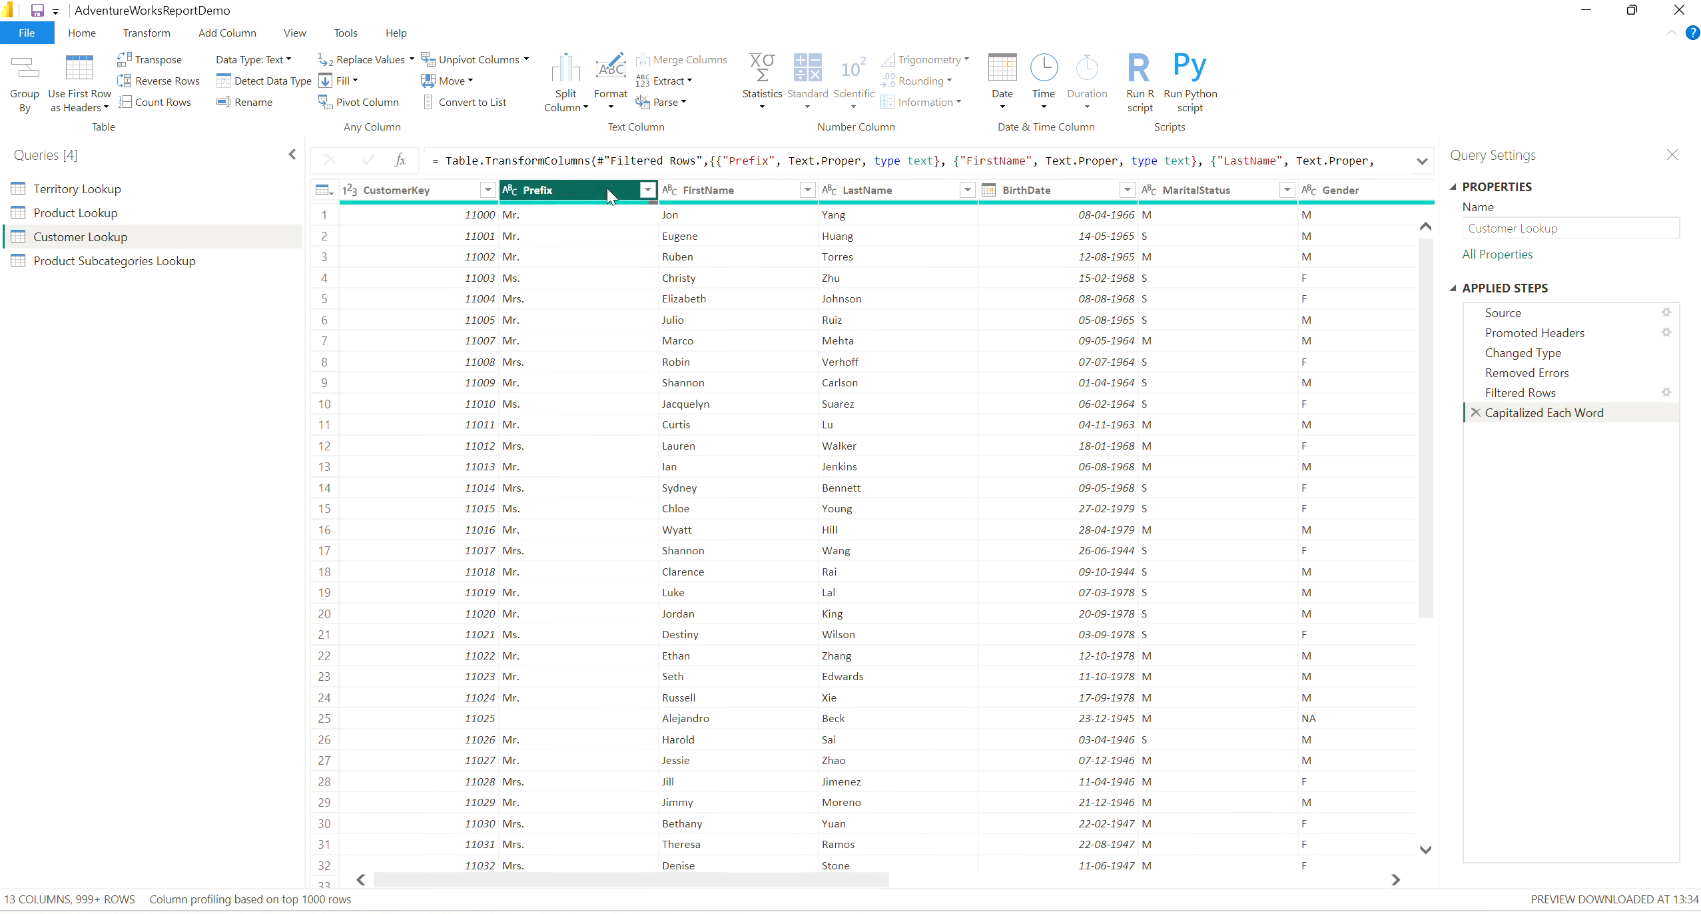
pyautogui.keyDown('ctrl'); pyautogui.click(747, 190); pyautogui.keyUp('ctrl')
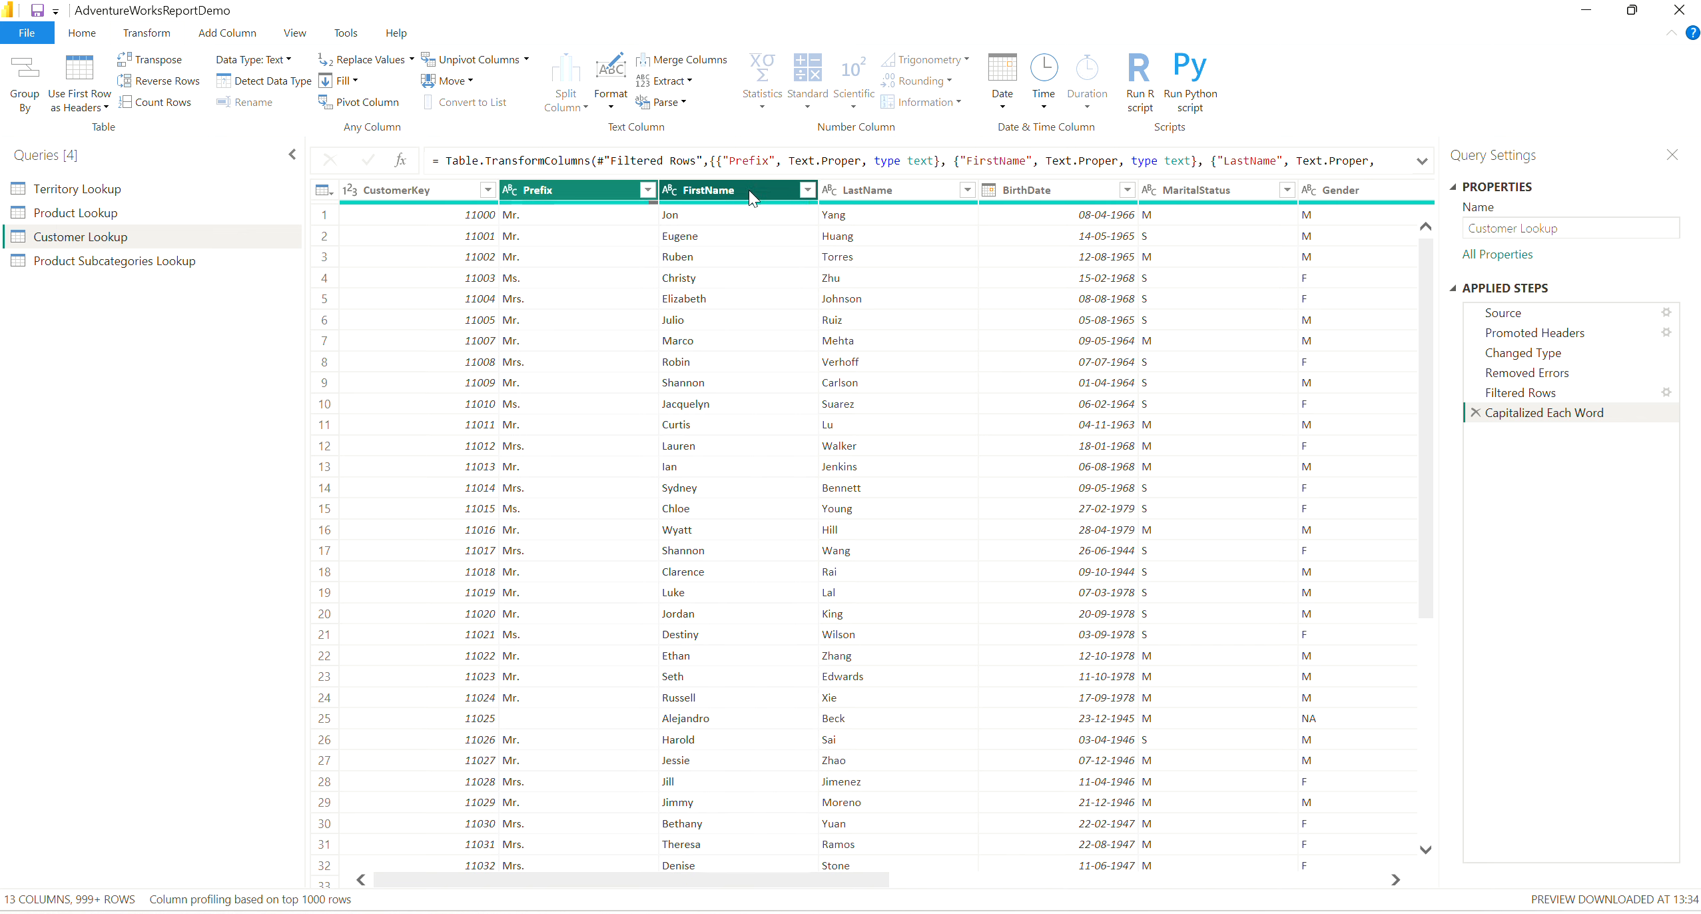
pyautogui.keyDown('ctrl'); pyautogui.click(918, 190); pyautogui.keyUp('ctrl')
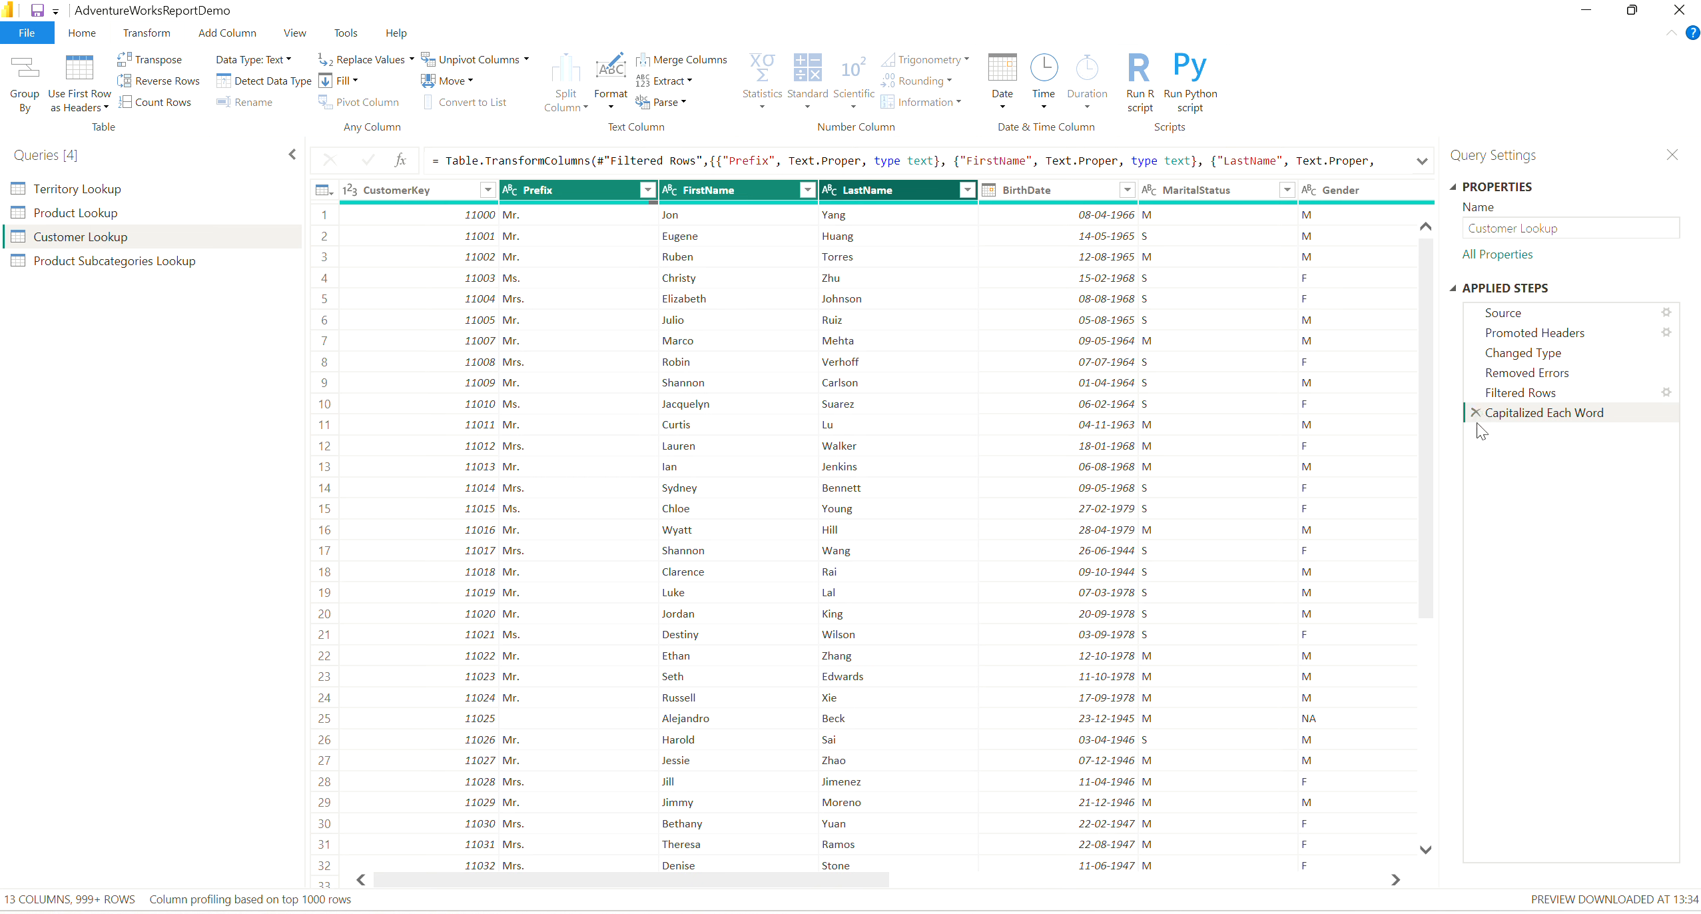
pyautogui.moveTo(1480, 426); pyautogui.dragTo(1478, 431)
pyautogui.click(243, 35)
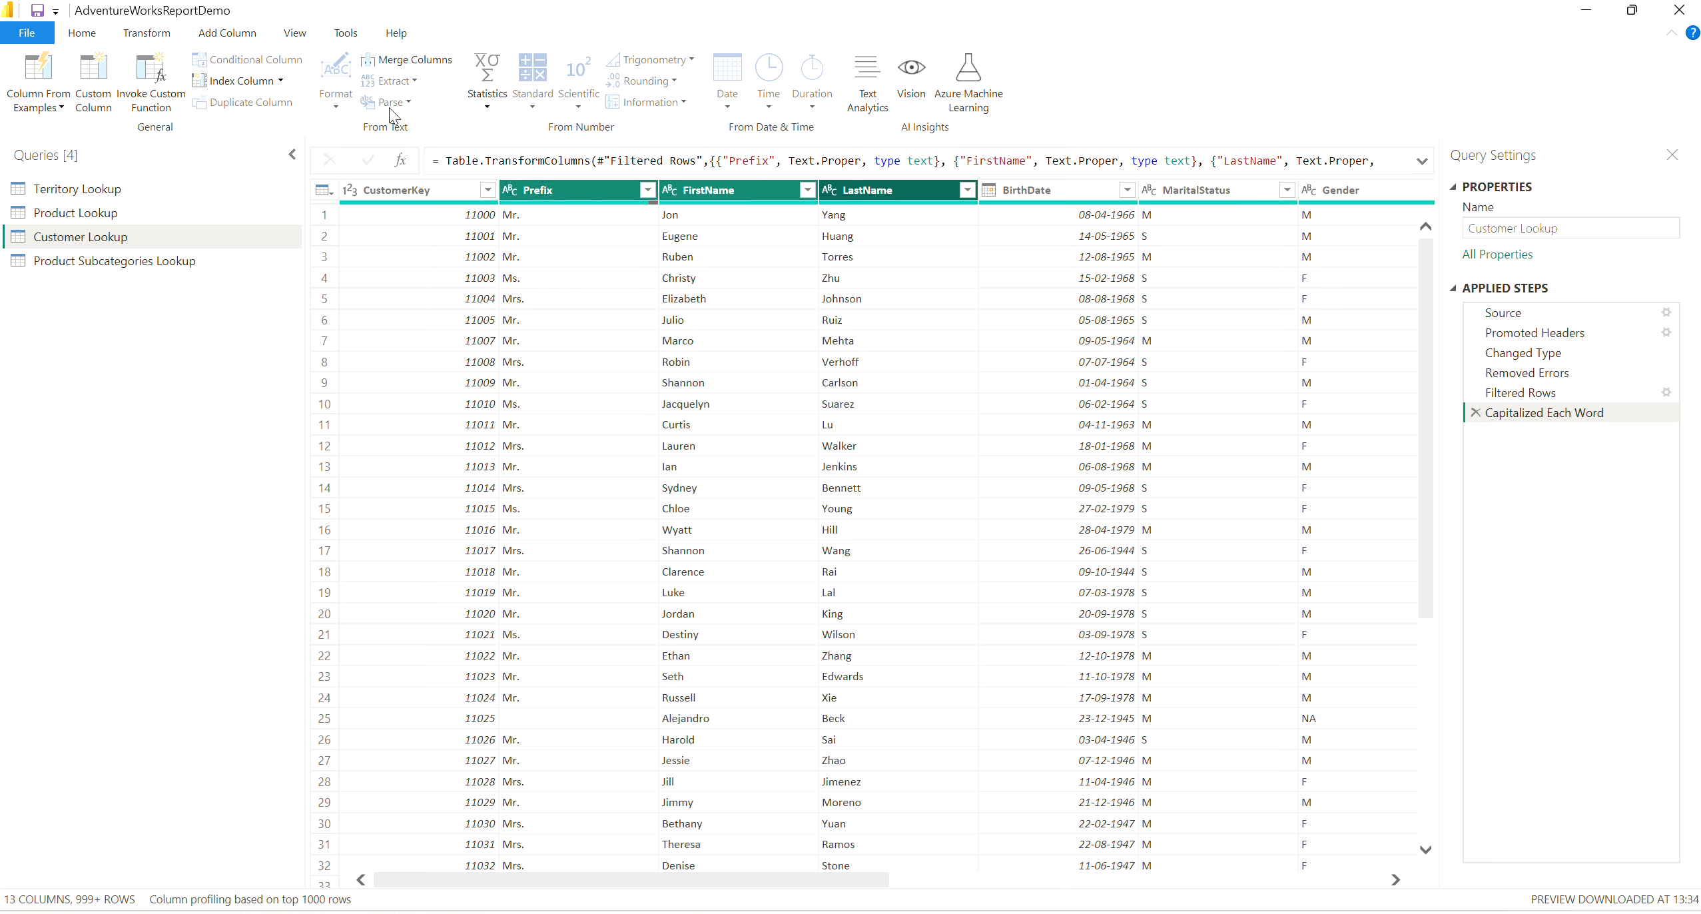
pyautogui.click(429, 66)
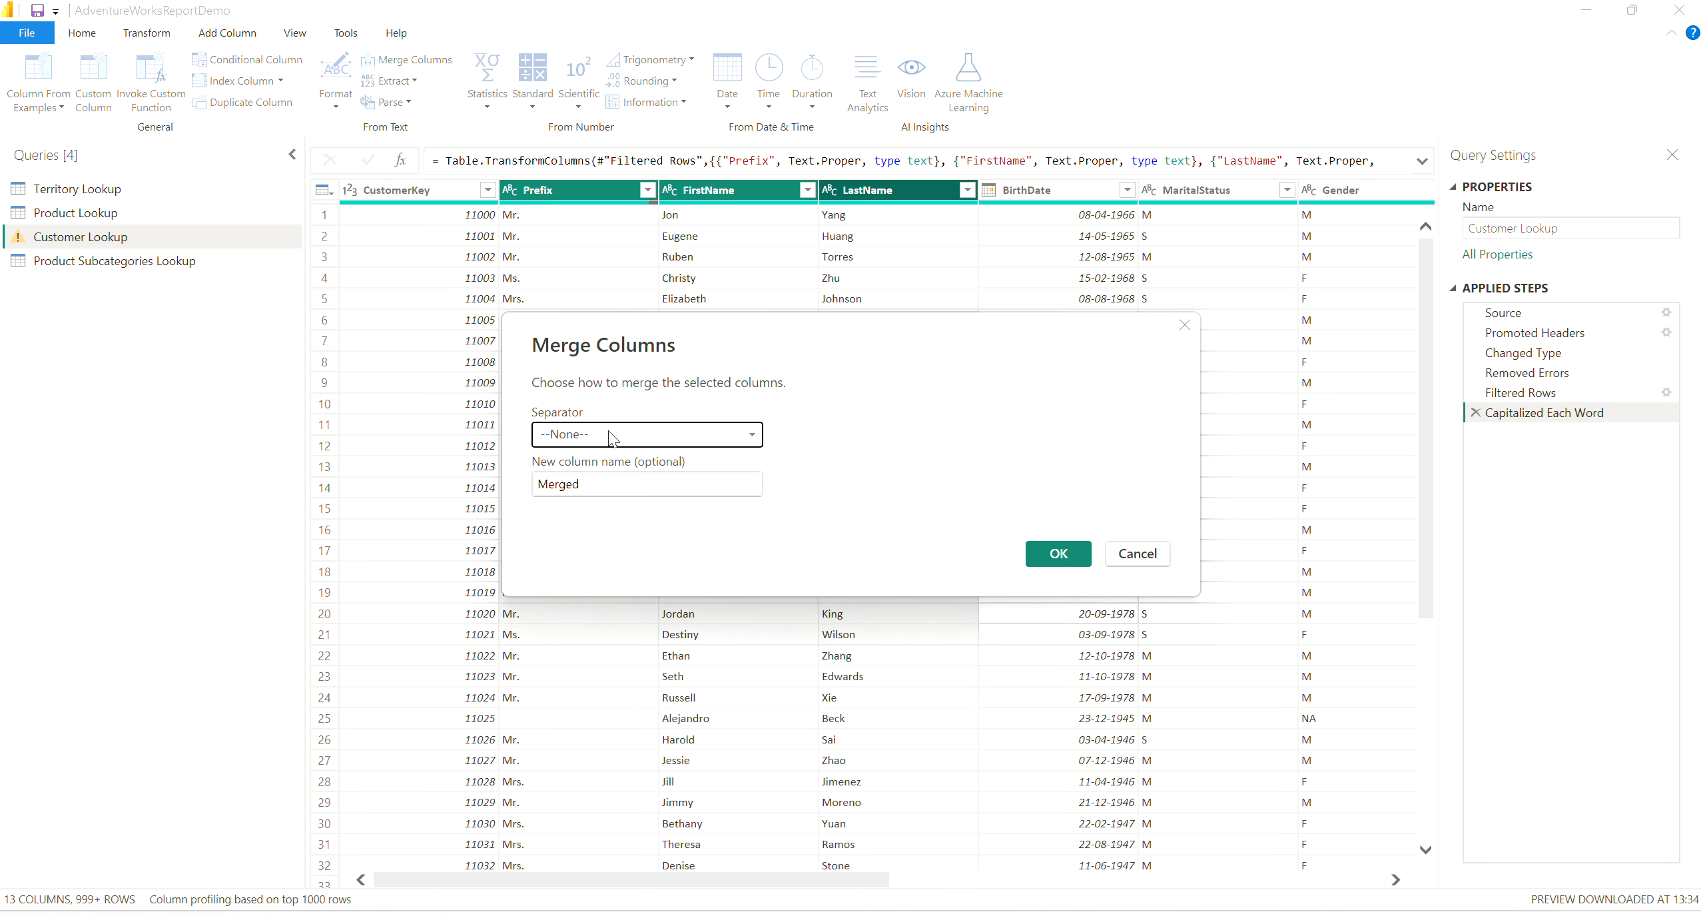
pyautogui.click(664, 436)
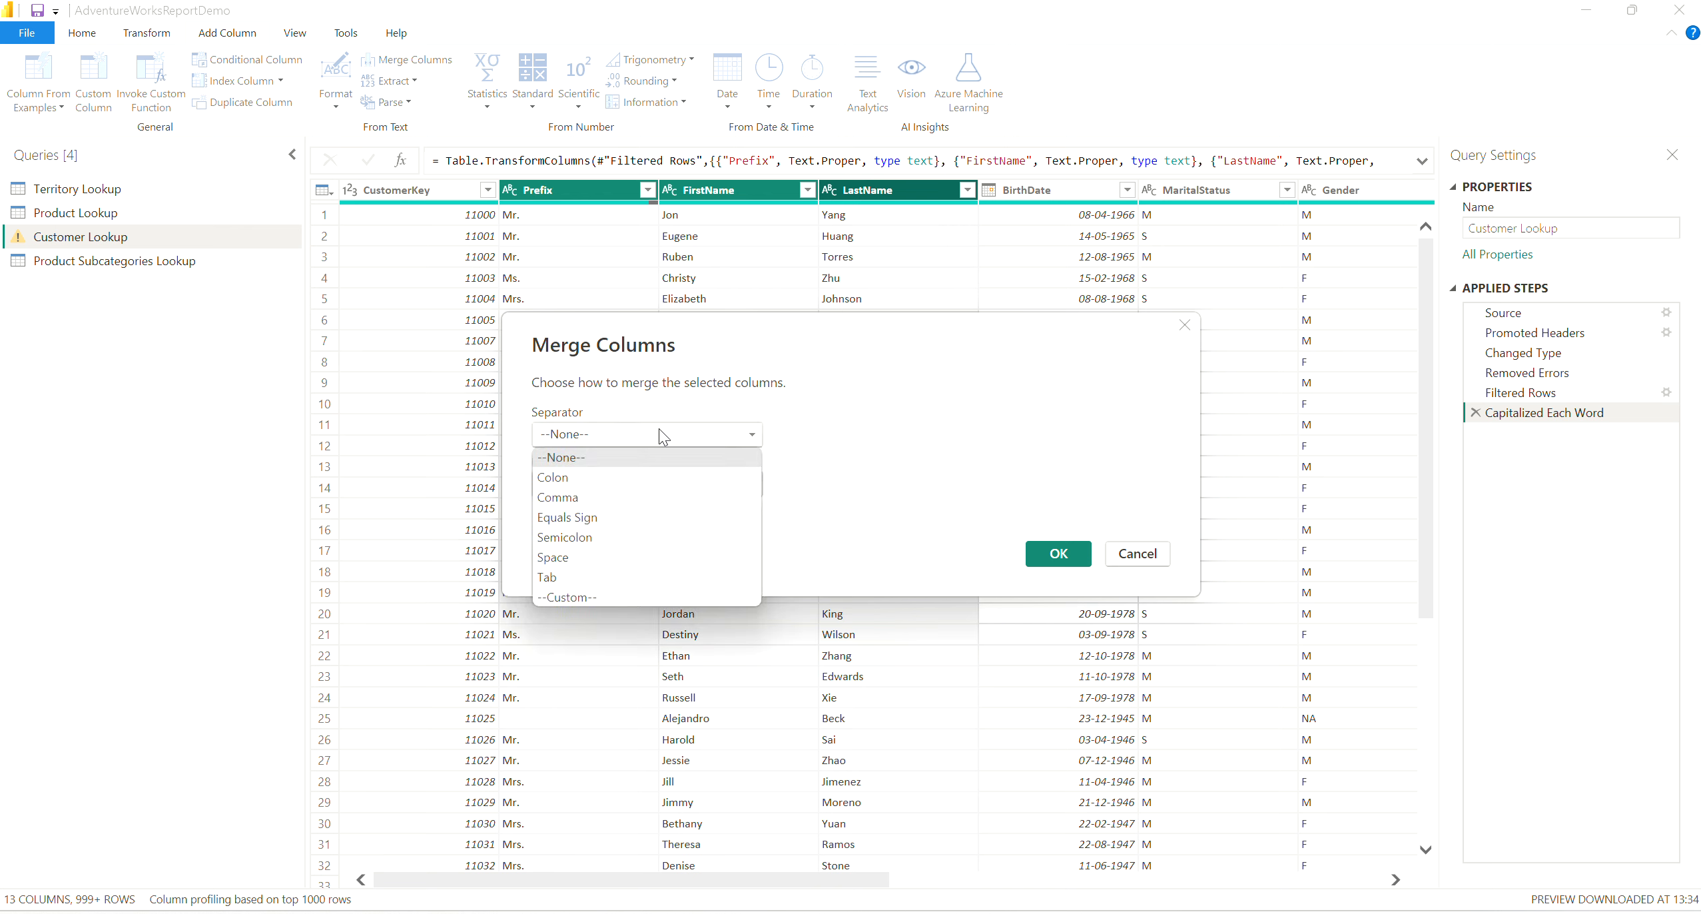
pyautogui.click(568, 565)
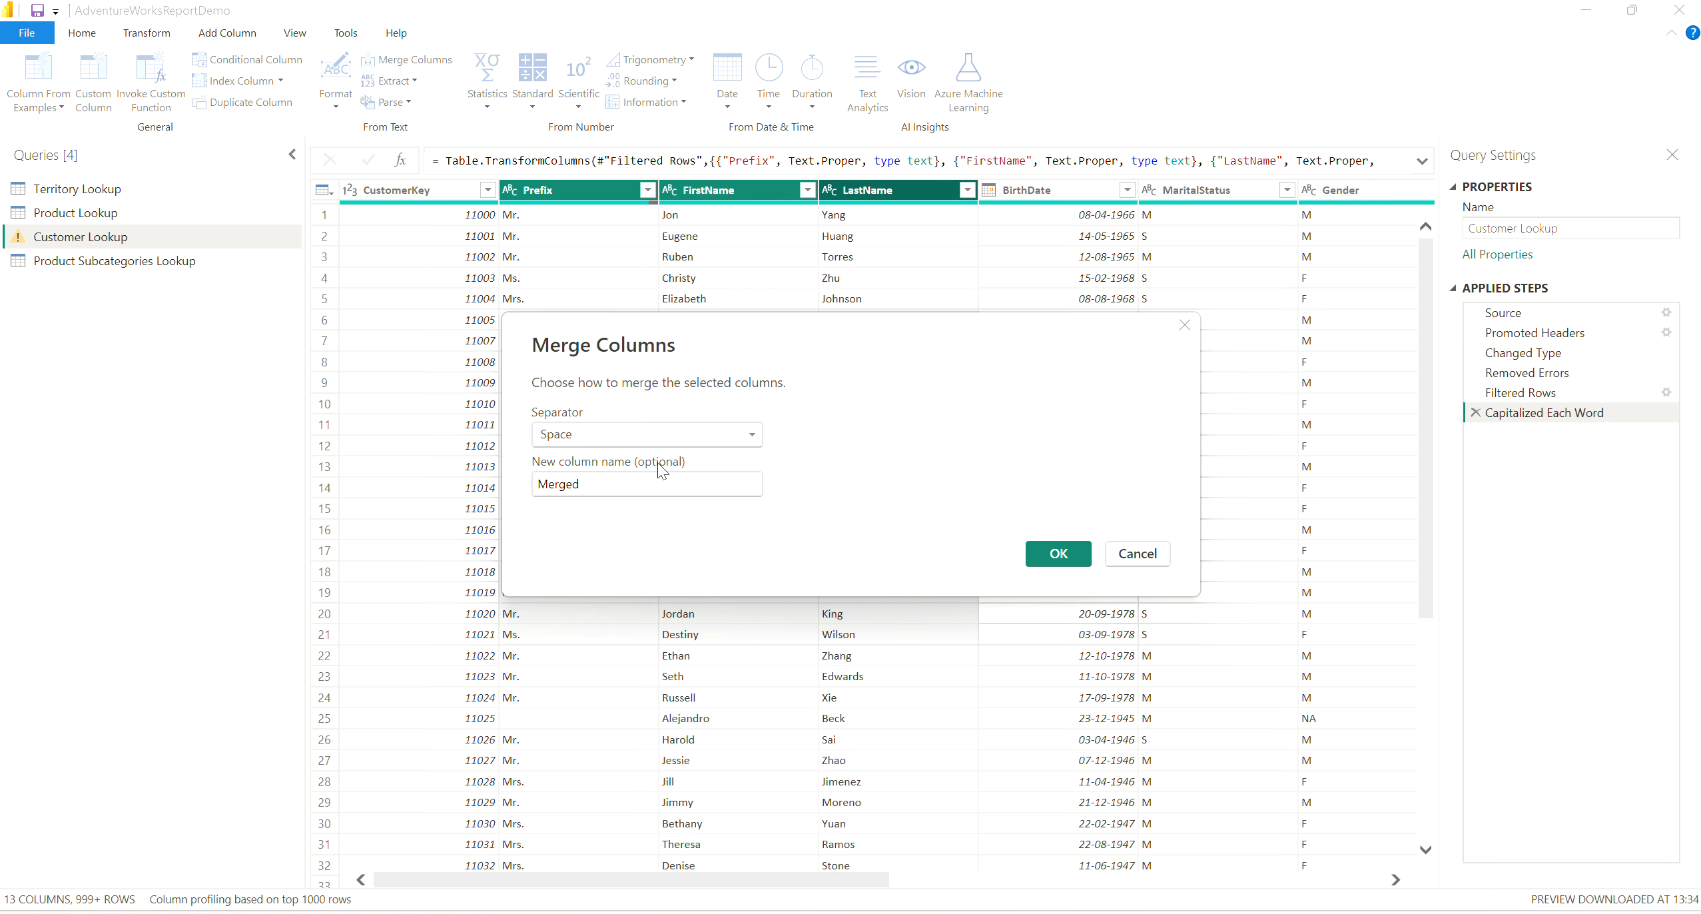
# Name the new merged column Full Name and create it.
pyautogui.doubleClick(614, 486)
pyautogui.write('Fu')
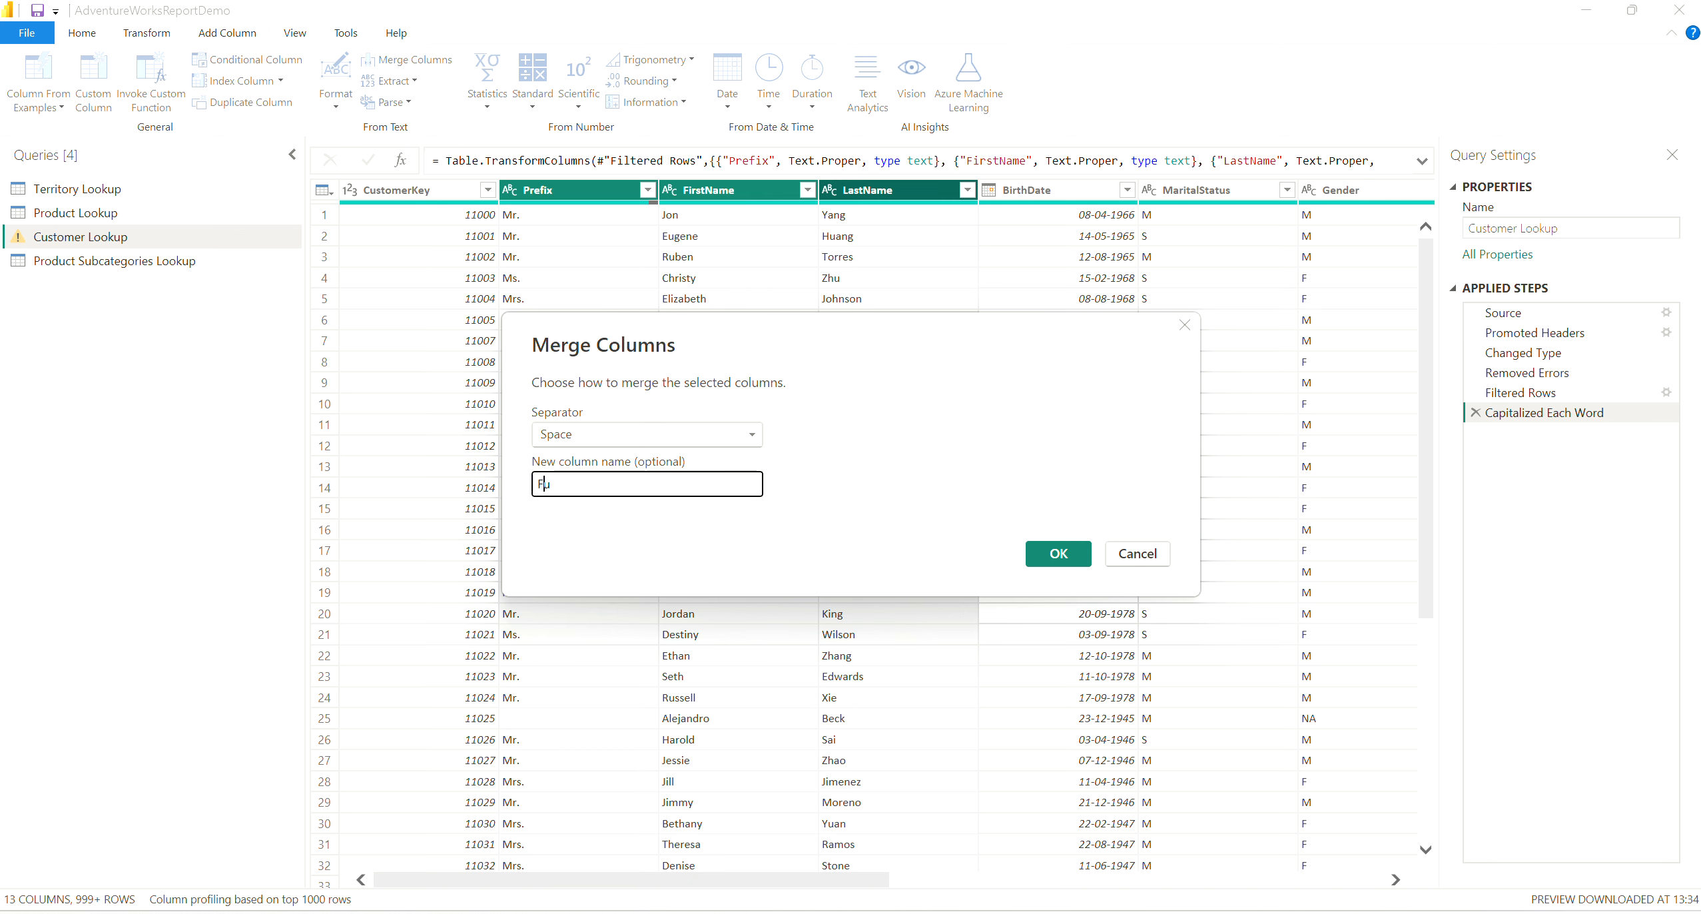
pyautogui.write('ll Name')
pyautogui.click(1058, 553)
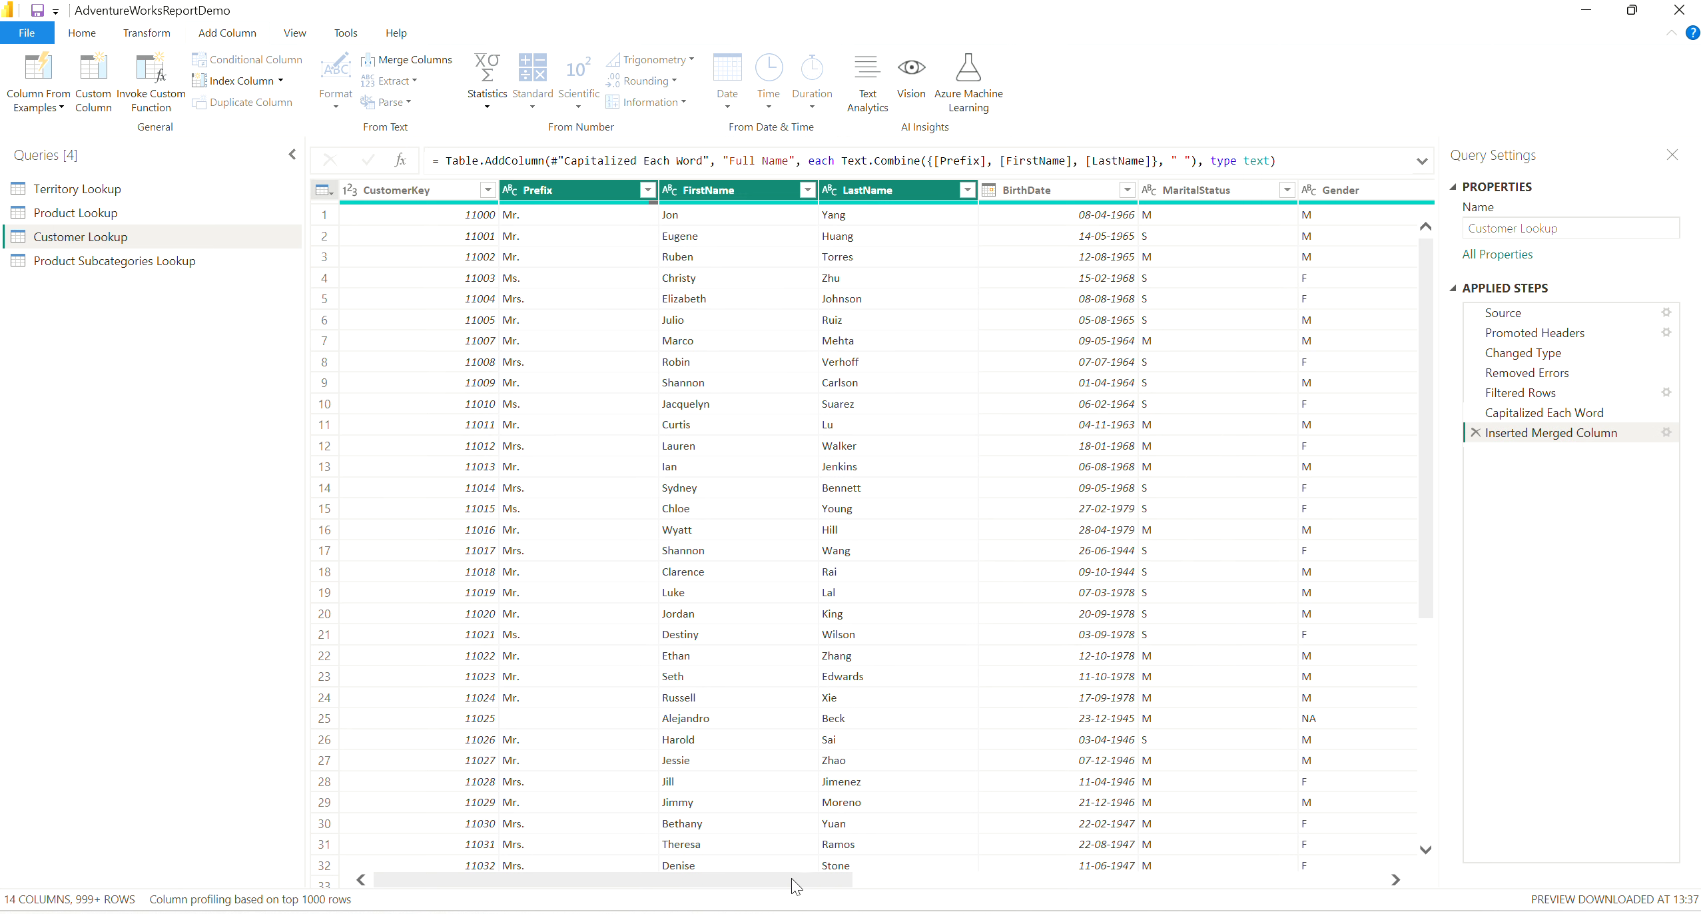
# Examine how the prefix, first name and last name are combined in the Full Name column at the table's end.
pyautogui.moveTo(792, 880); pyautogui.dragTo(1338, 867)
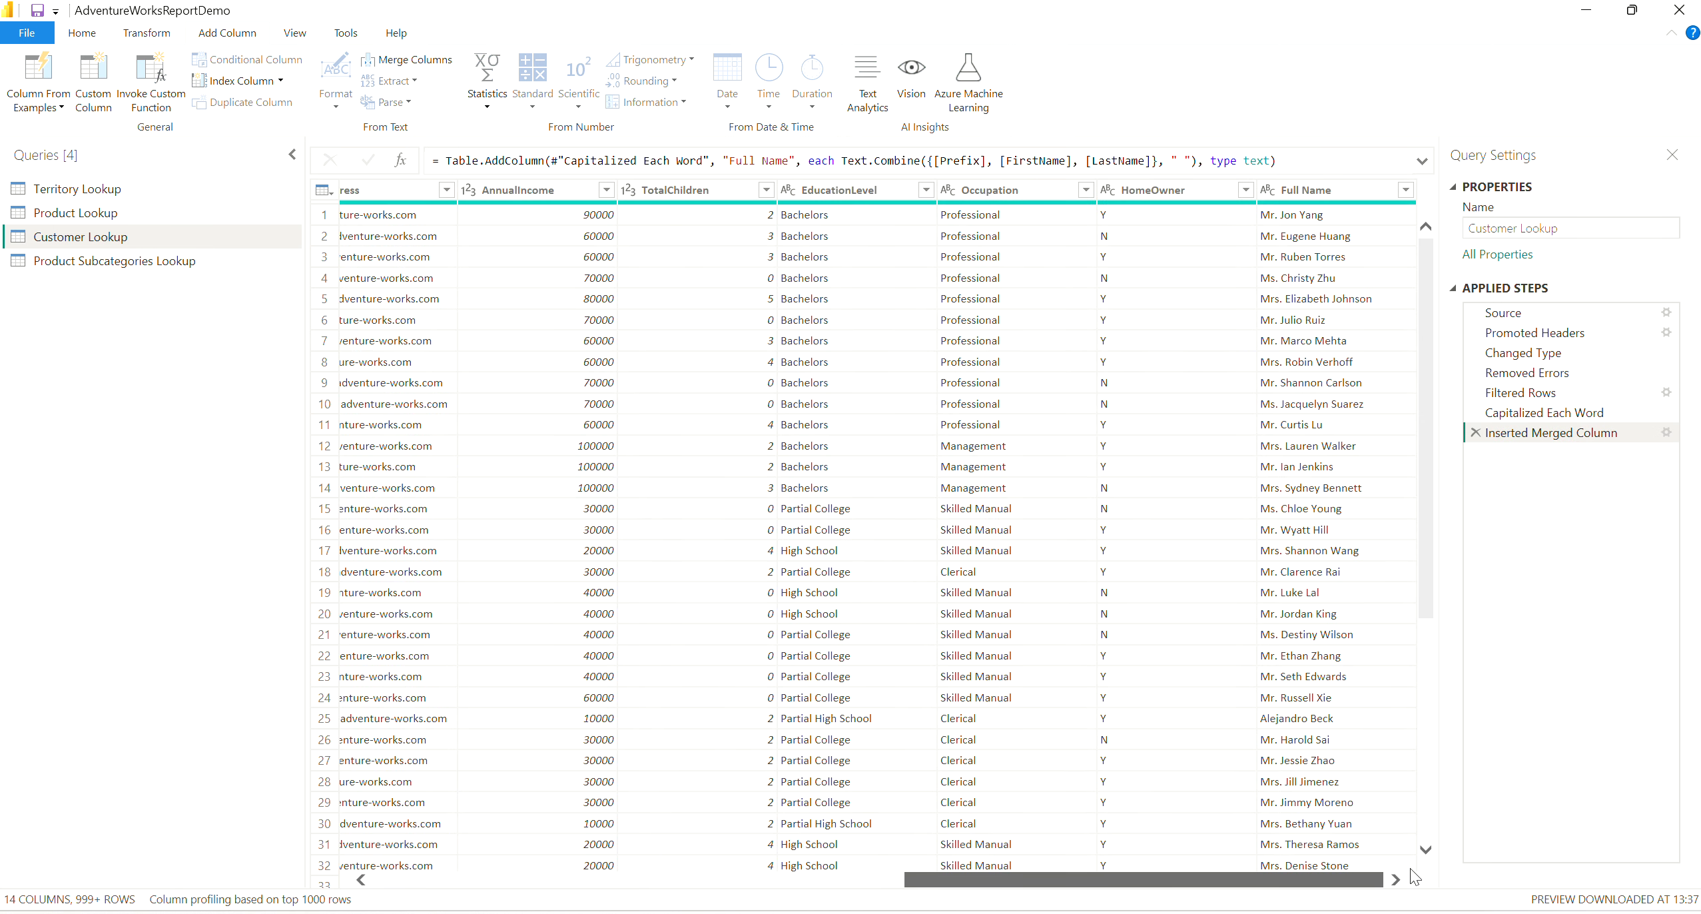
pyautogui.hotkey('ctrl', '1')
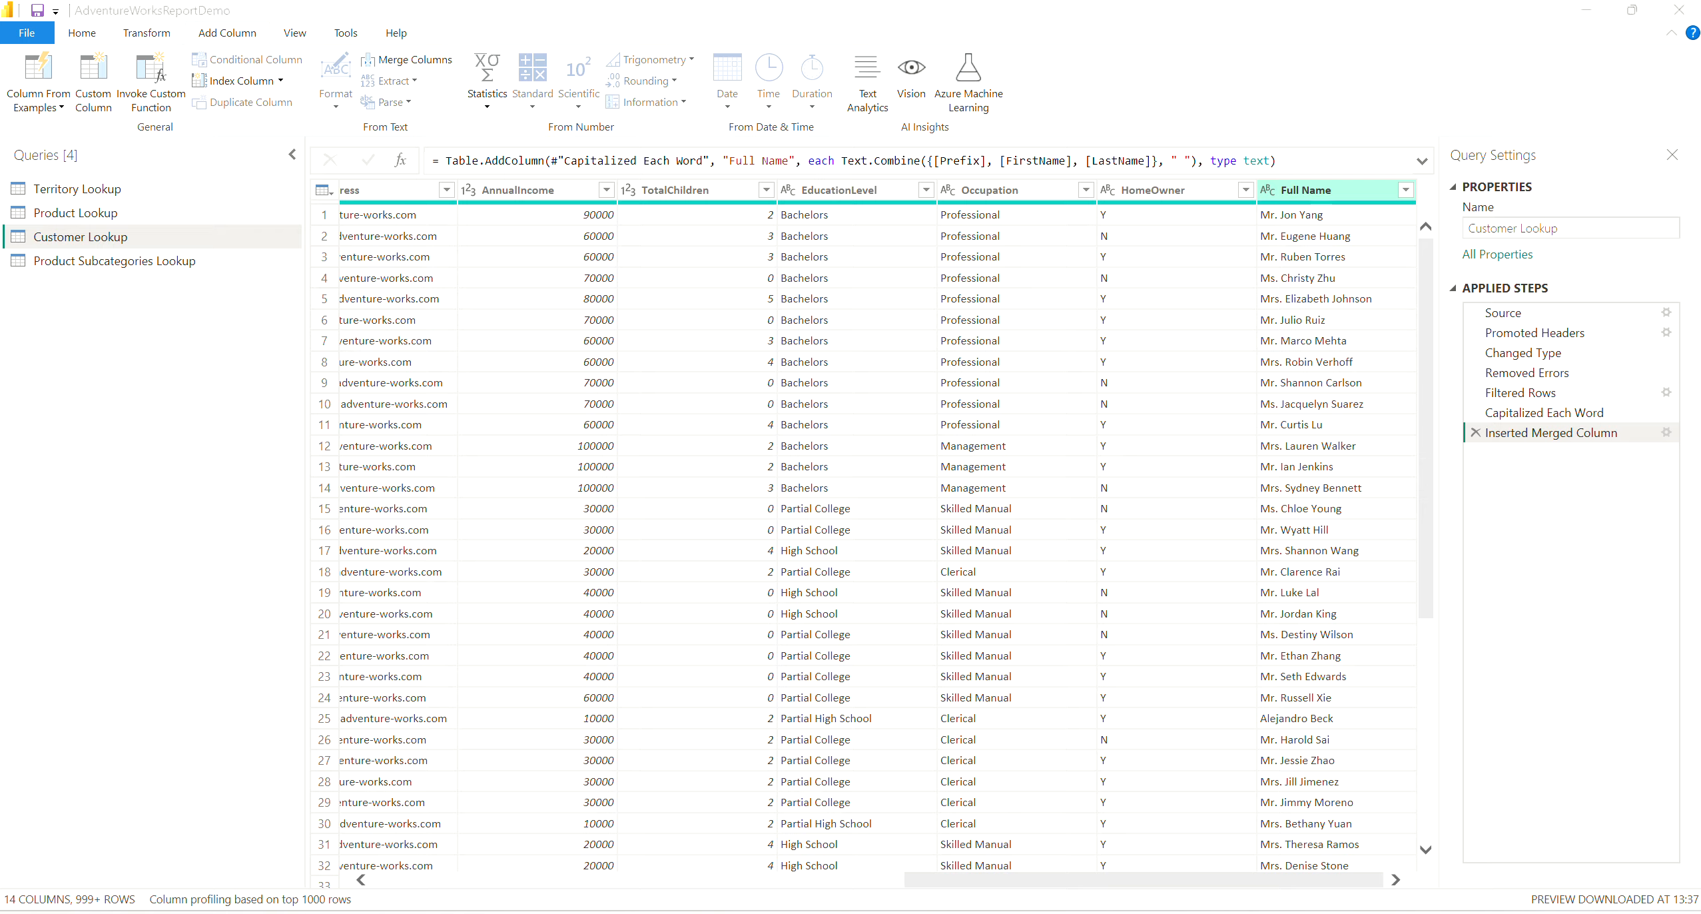
pyautogui.click(1328, 186)
pyautogui.moveTo(1235, 202)
pyautogui.mouseDown()
pyautogui.moveTo(1207, 219)
pyautogui.moveTo(1273, 212)
pyautogui.mouseUp()
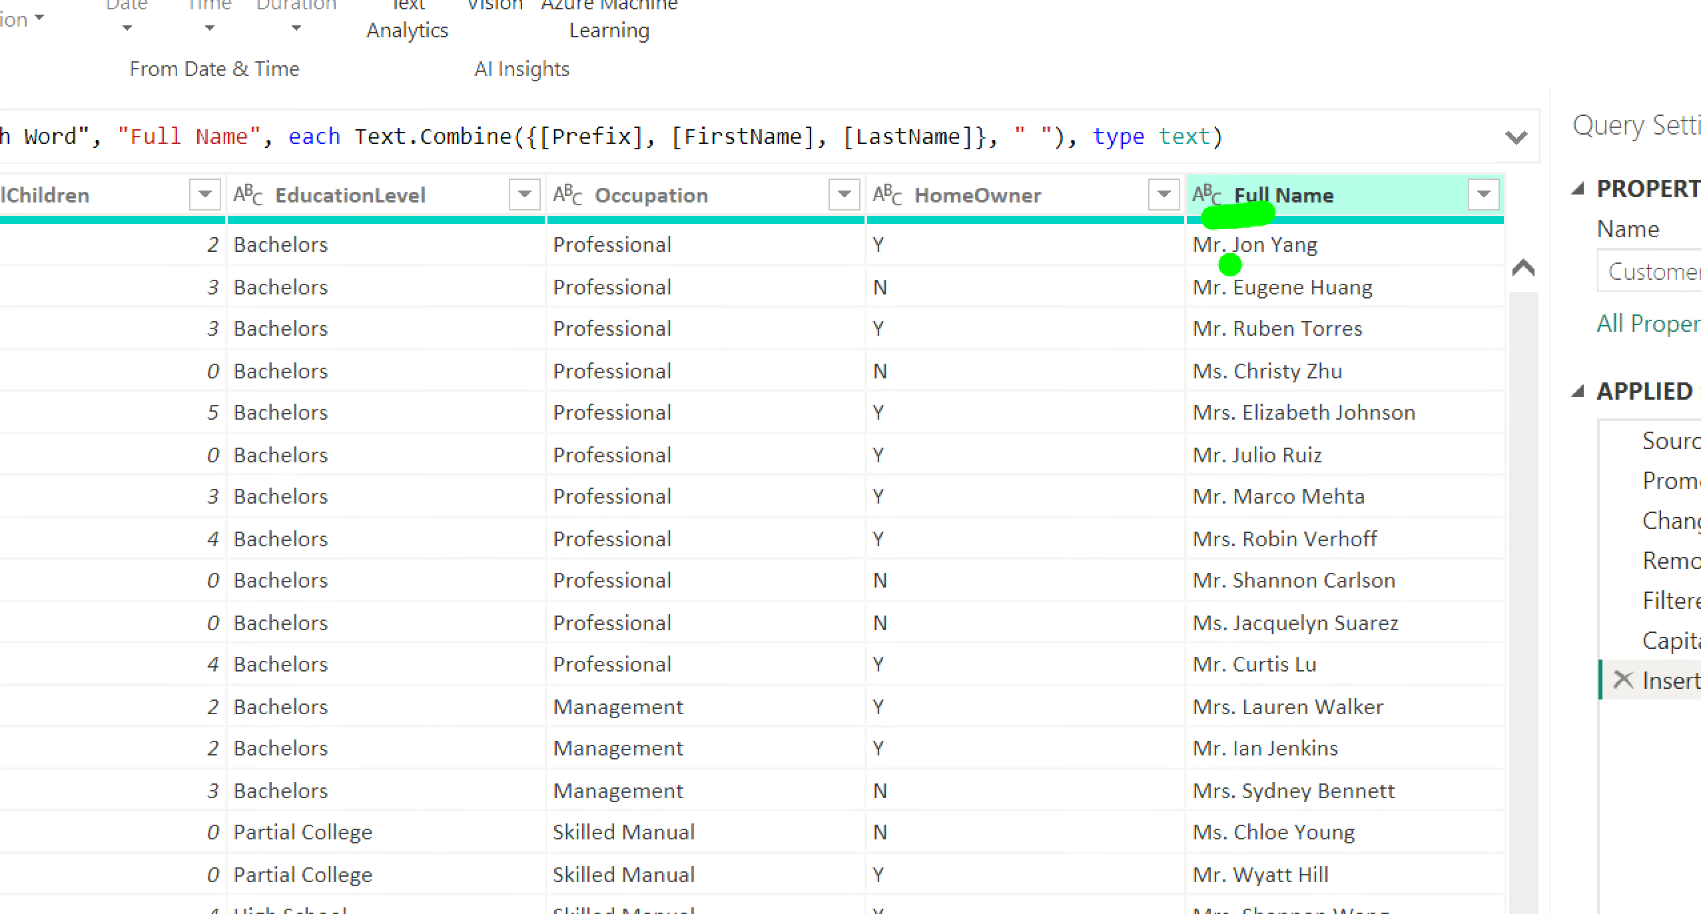